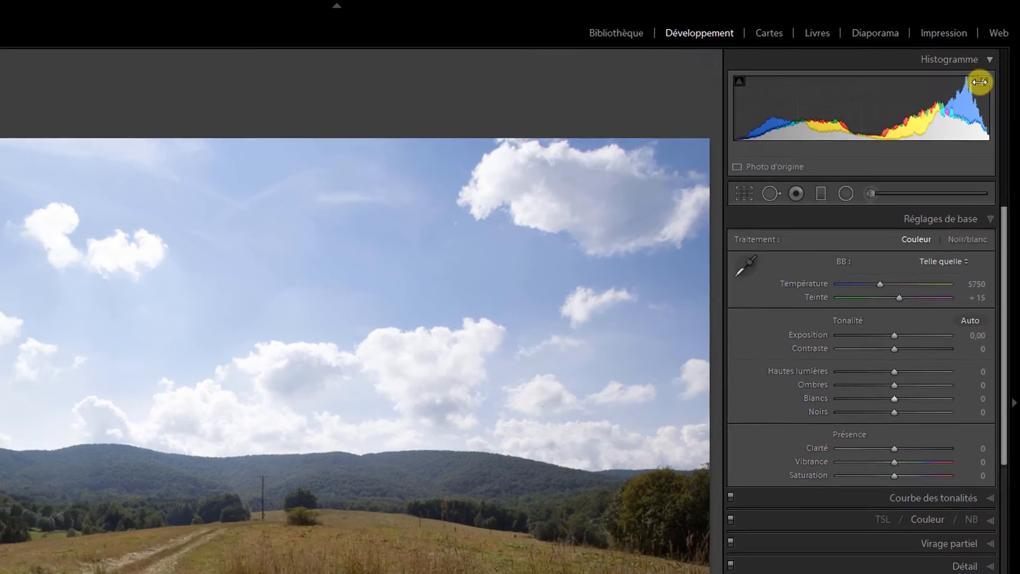
# Set the photo's Exposition to +1 in the basic adjustments and check the clipping warnings on the image
pyautogui.click(981, 82)
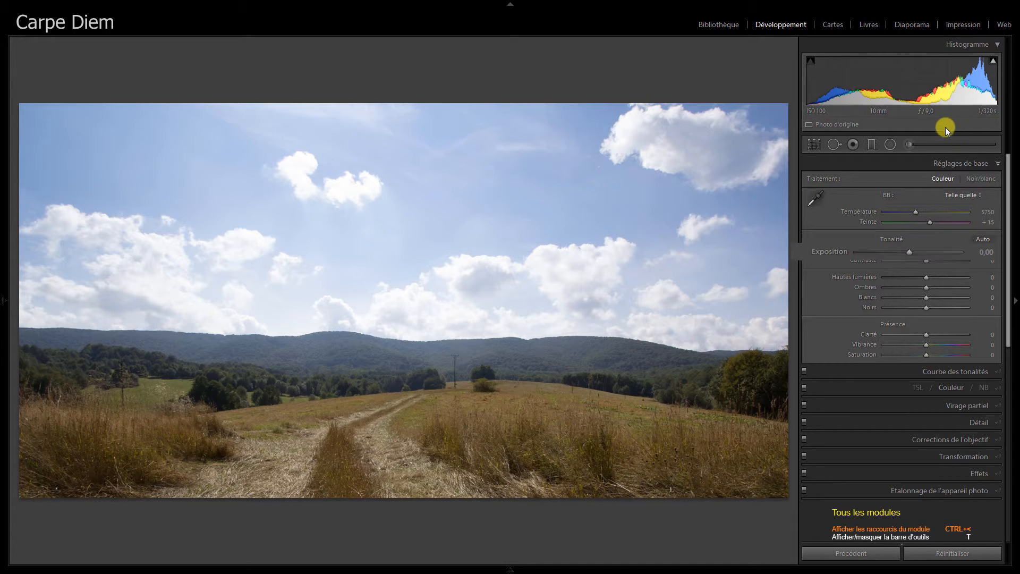
pyautogui.click(978, 261)
pyautogui.write('1')
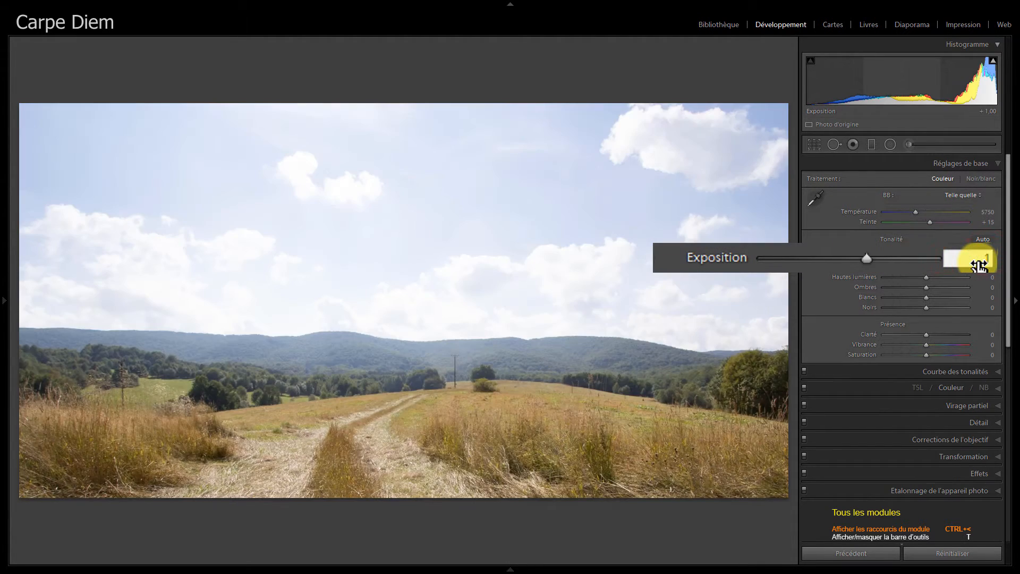
pyautogui.press('Return')
pyautogui.press('j')
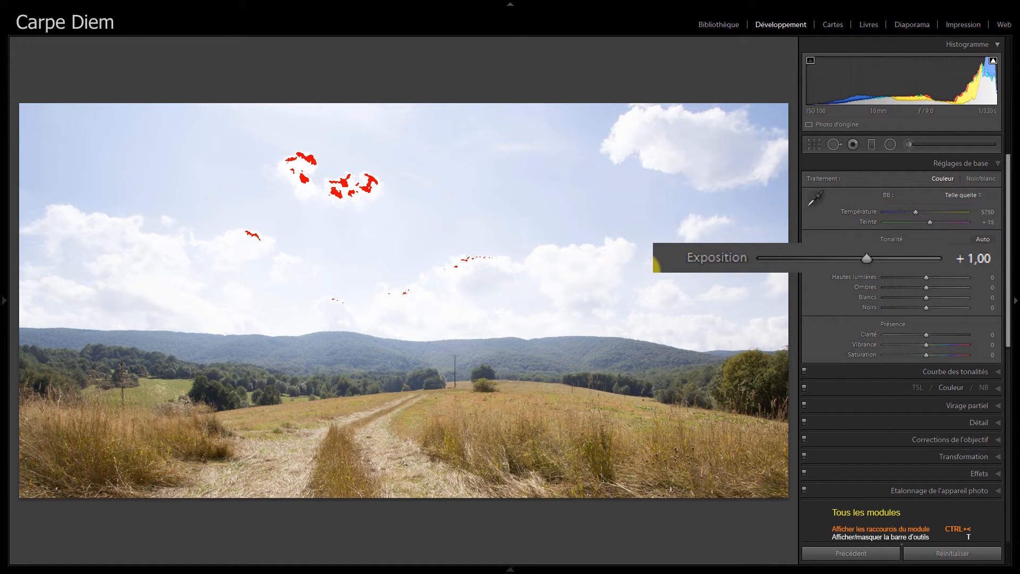
pyautogui.press('j')
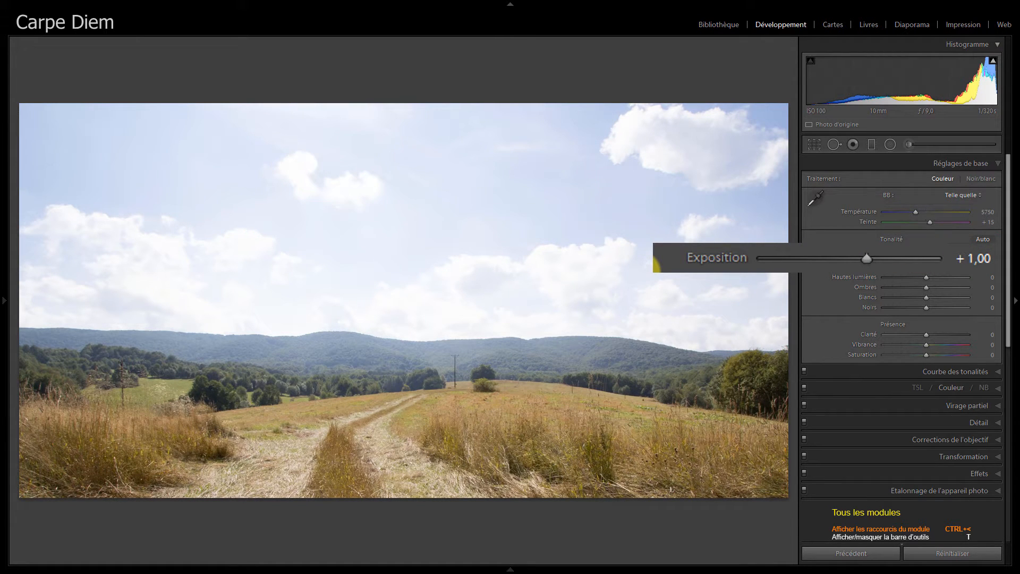
# Reset the photo's Exposition and set it to -1 in the basic adjustments
pyautogui.doubleClick(733, 258)
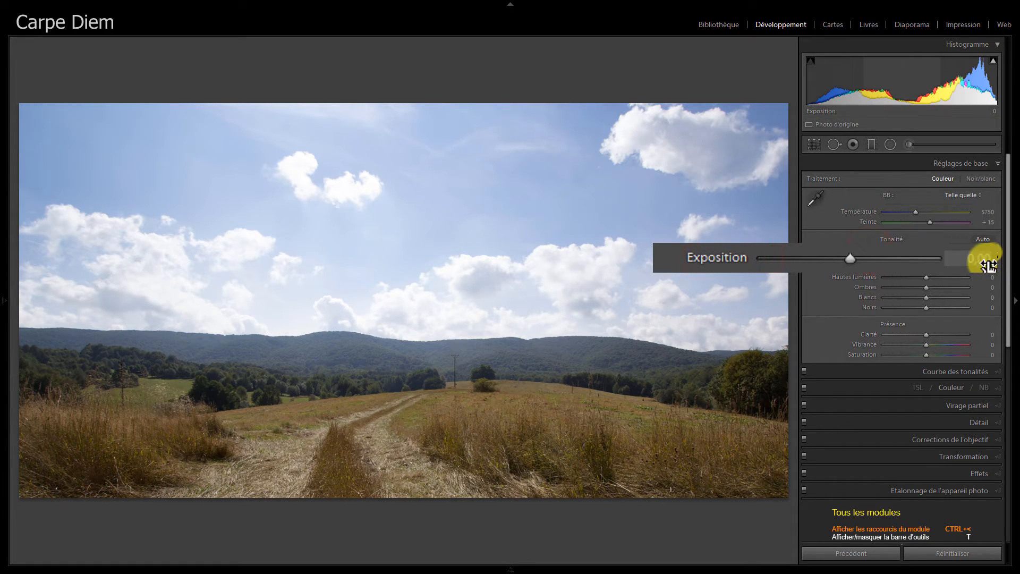
pyautogui.click(989, 260)
pyautogui.press('BackSpace')
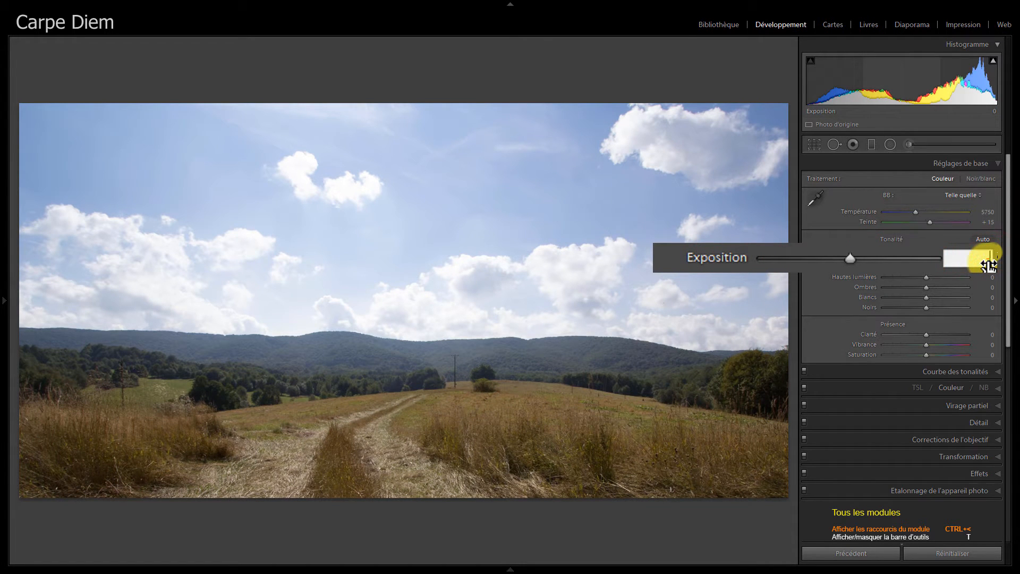
pyautogui.write('-1')
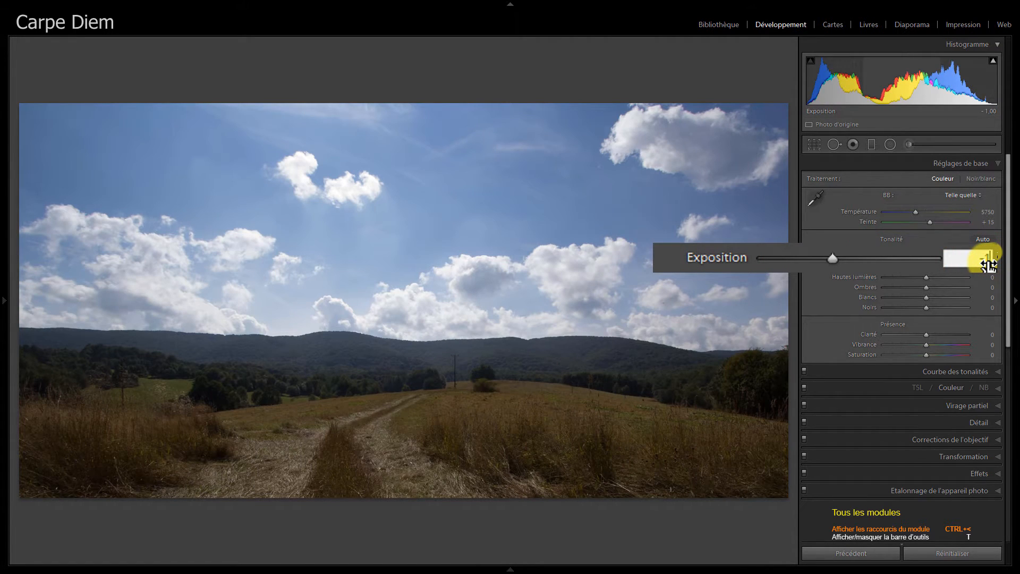
pyautogui.press('Return')
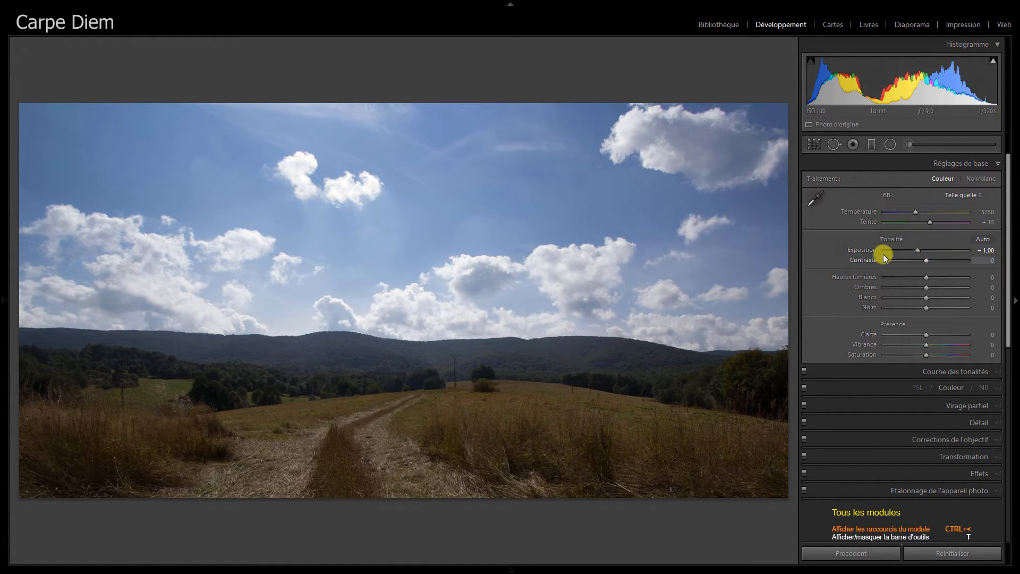
# Reset the photo's Exposition and raise it in small increments to +0,70
pyautogui.doubleClick(866, 251)
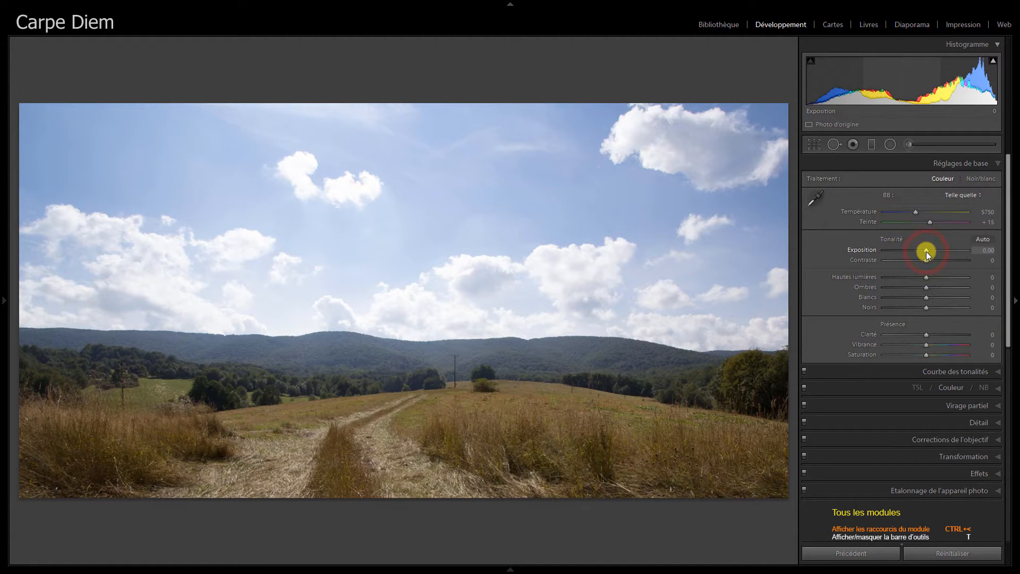
pyautogui.press('Up')
pyautogui.press('Up')
pyautogui.press('Up')
pyautogui.press('Up')
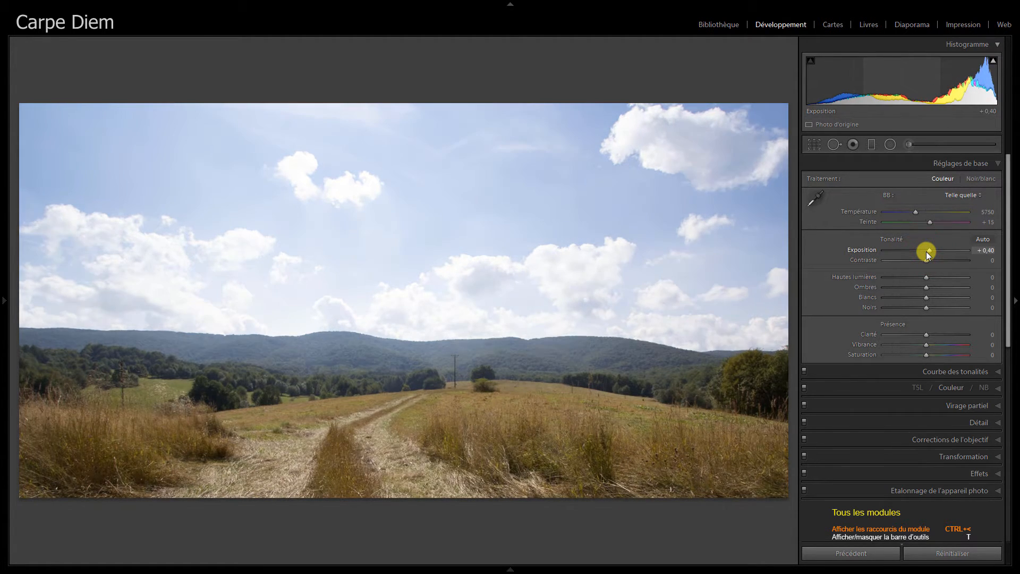
pyautogui.press('Up')
pyautogui.press('Up')
pyautogui.press('Up')
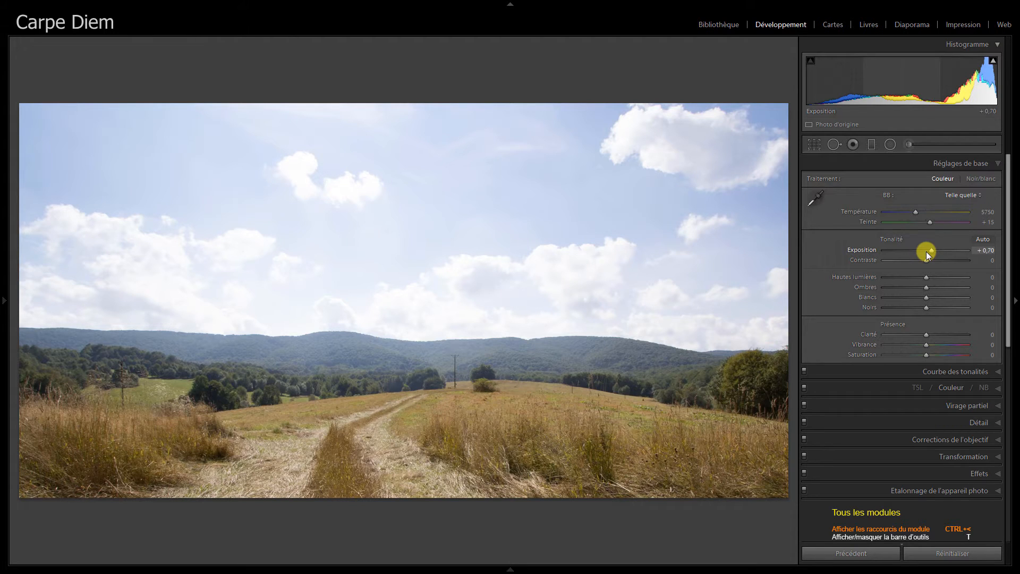
# Draw a narrow horizontal graduated filter across the hills just below the skyline and lower its Exposition to -1,20
pyautogui.click(872, 145)
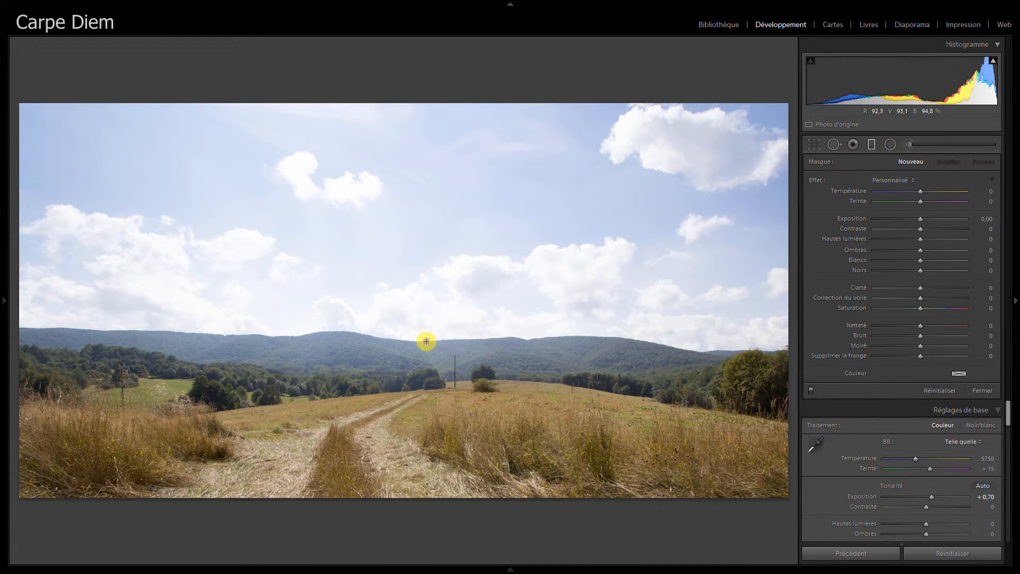
pyautogui.moveTo(426, 341); pyautogui.dragTo(426, 377)
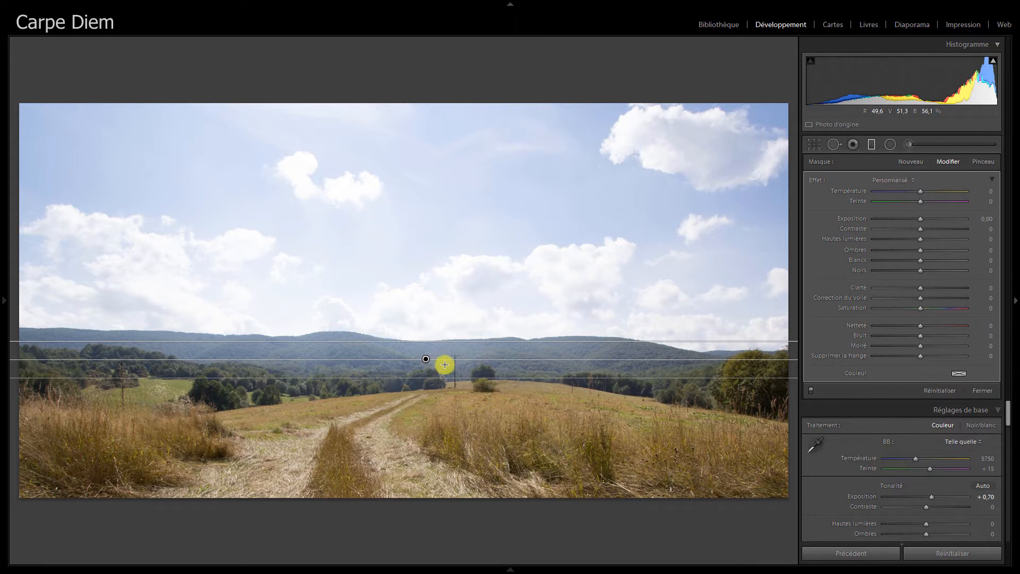
pyautogui.click(920, 218)
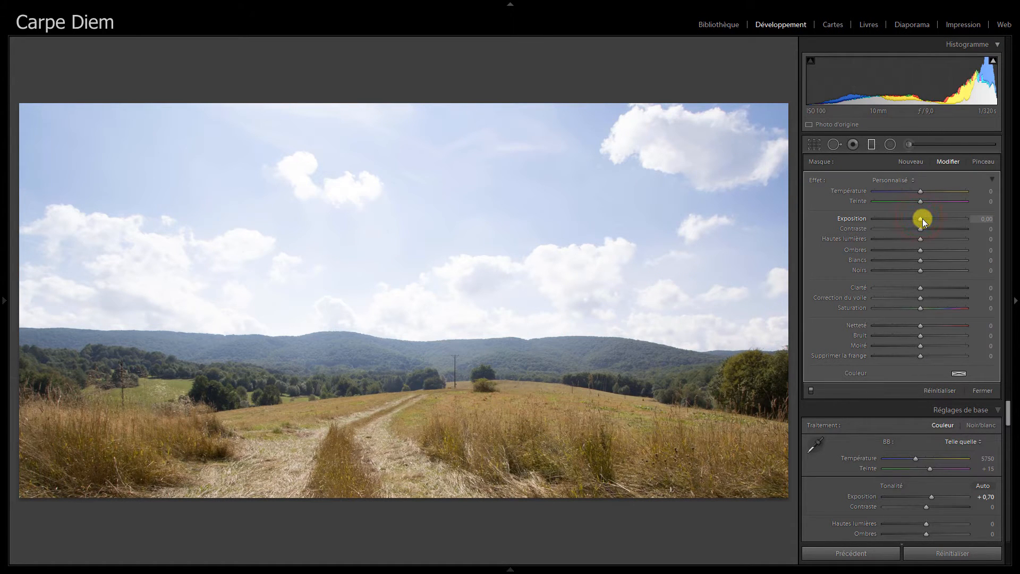
pyautogui.moveTo(923, 216); pyautogui.dragTo(921, 219)
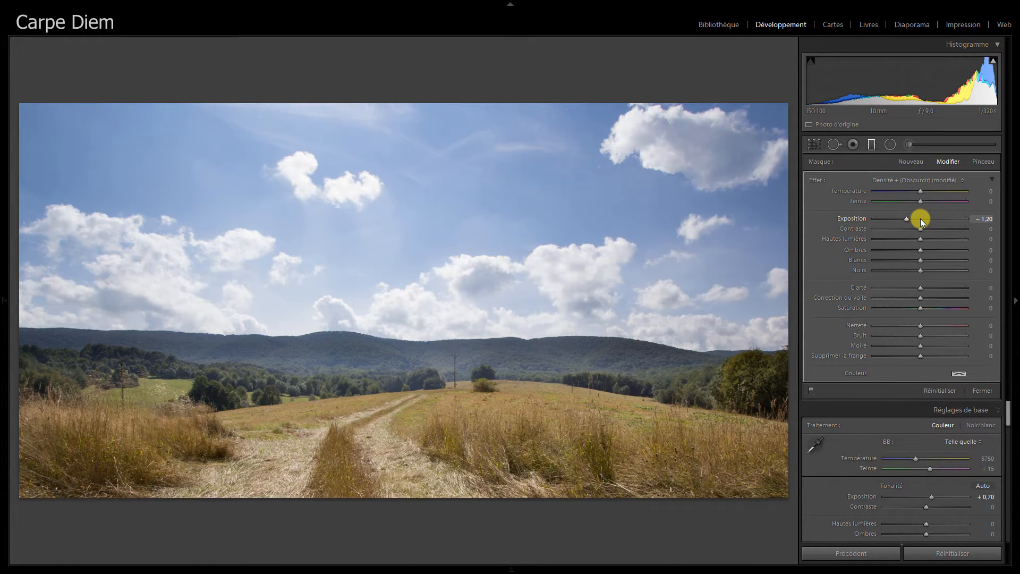
pyautogui.moveTo(921, 218); pyautogui.dragTo(920, 219)
# Reset the horizontal graduated filter's effect settings, then delete the filter and leave the tool
pyautogui.doubleClick(816, 182)
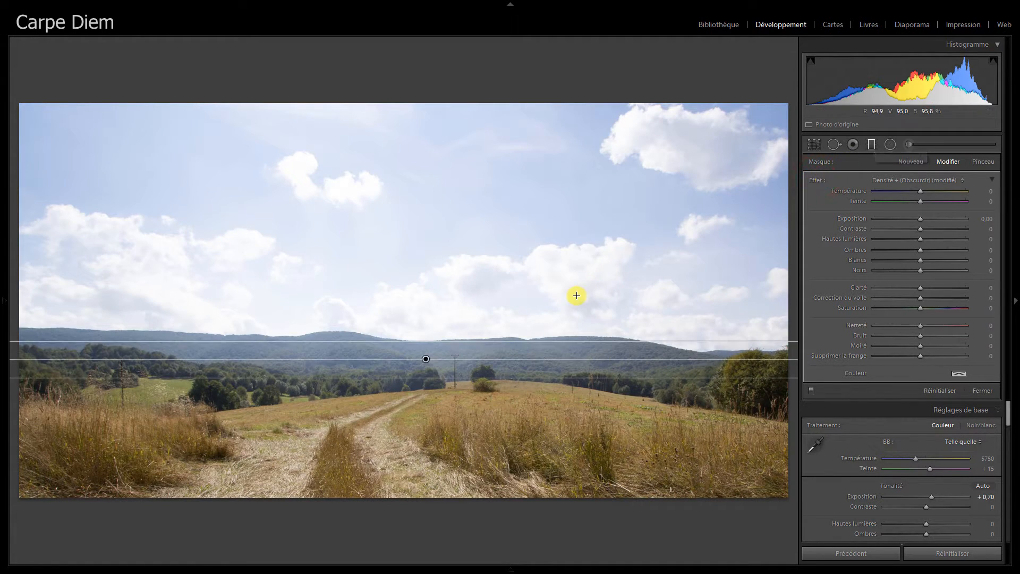
pyautogui.rightClick(425, 359)
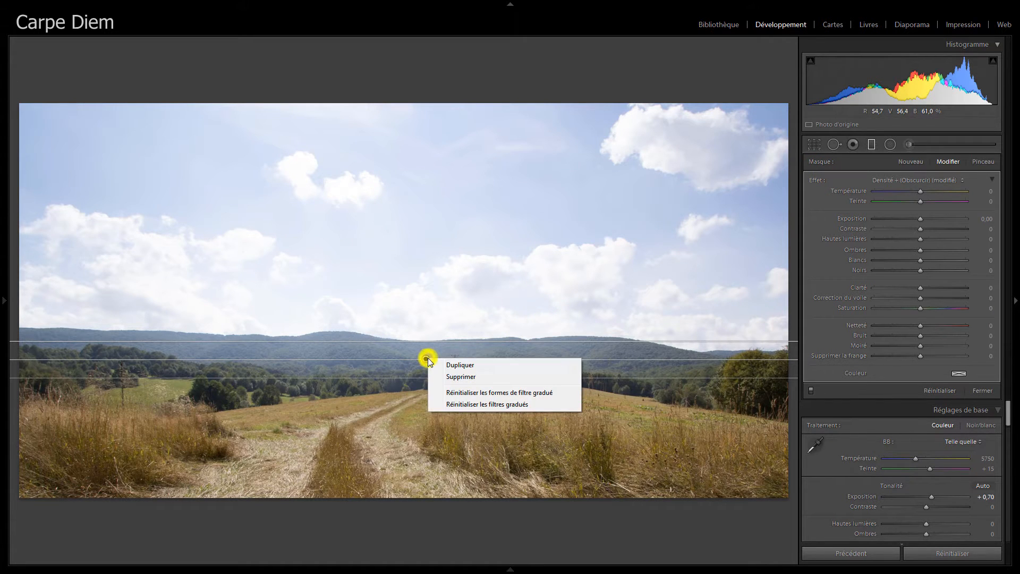
pyautogui.click(460, 375)
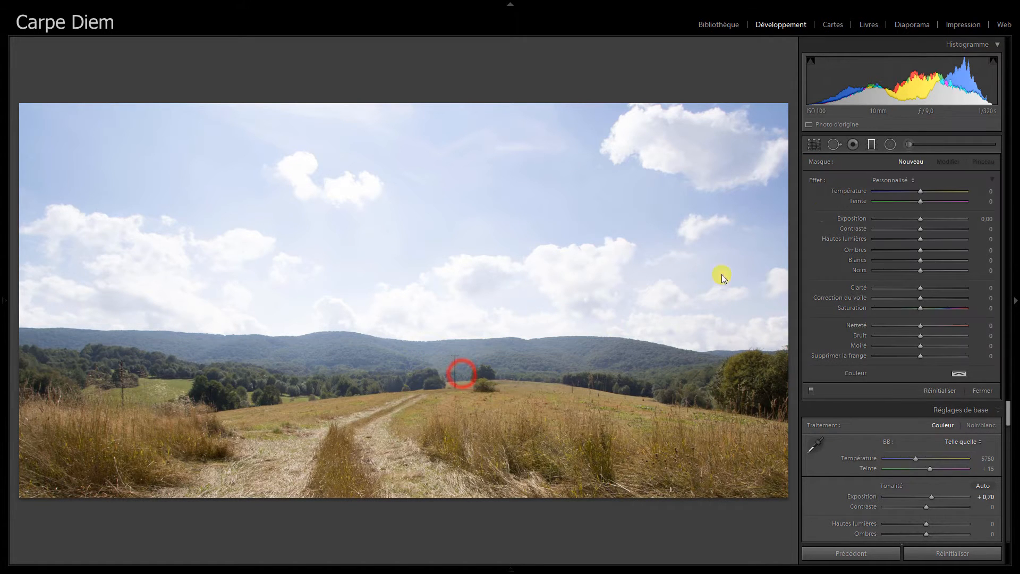
pyautogui.click(874, 148)
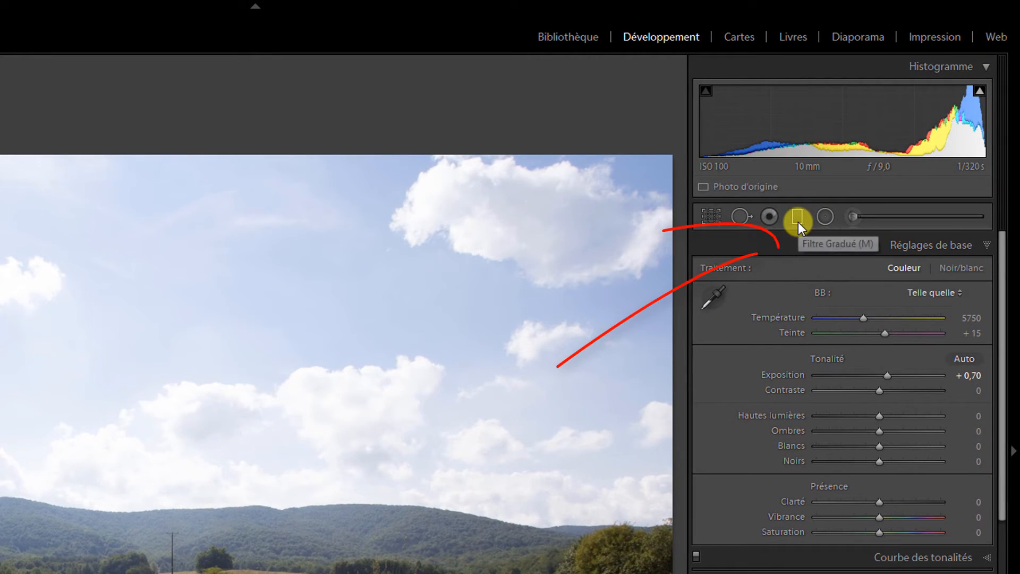
# Start a new graduated filter with Exposition at its minimum and draw it tilted from the sky down to the field
pyautogui.click(799, 222)
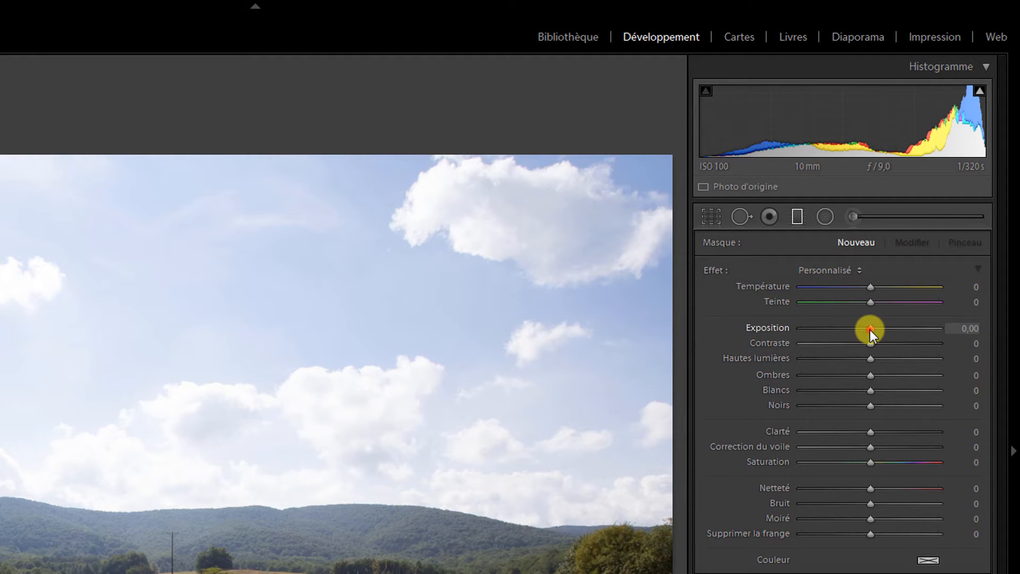
pyautogui.moveTo(870, 329); pyautogui.dragTo(792, 327)
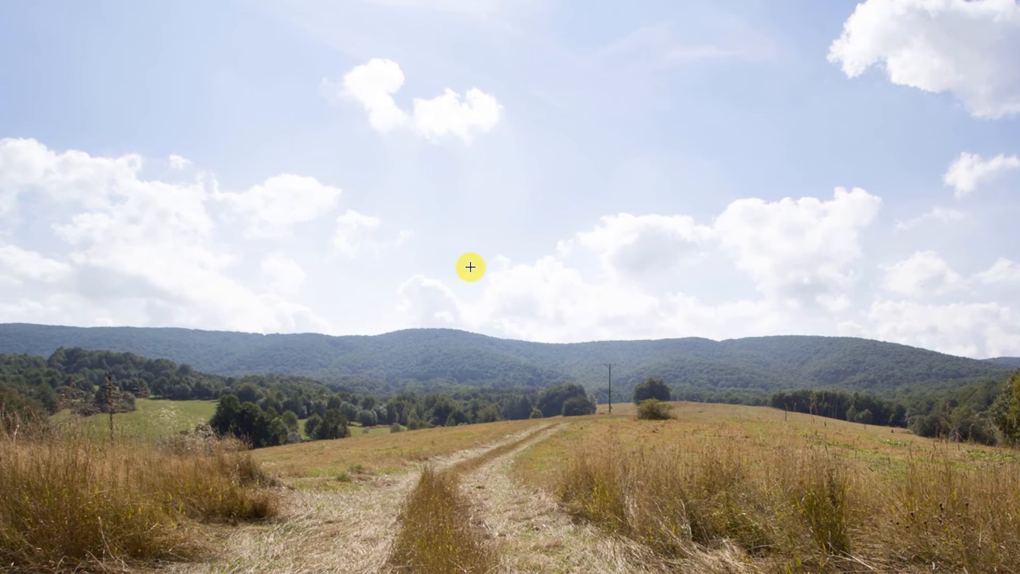
pyautogui.click(470, 267)
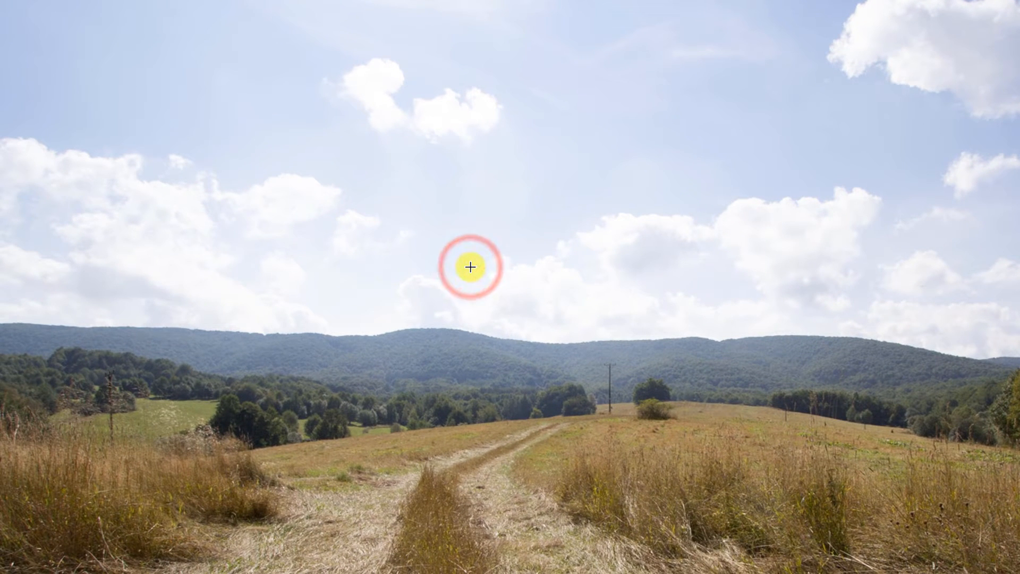
pyautogui.moveTo(471, 284); pyautogui.dragTo(509, 409)
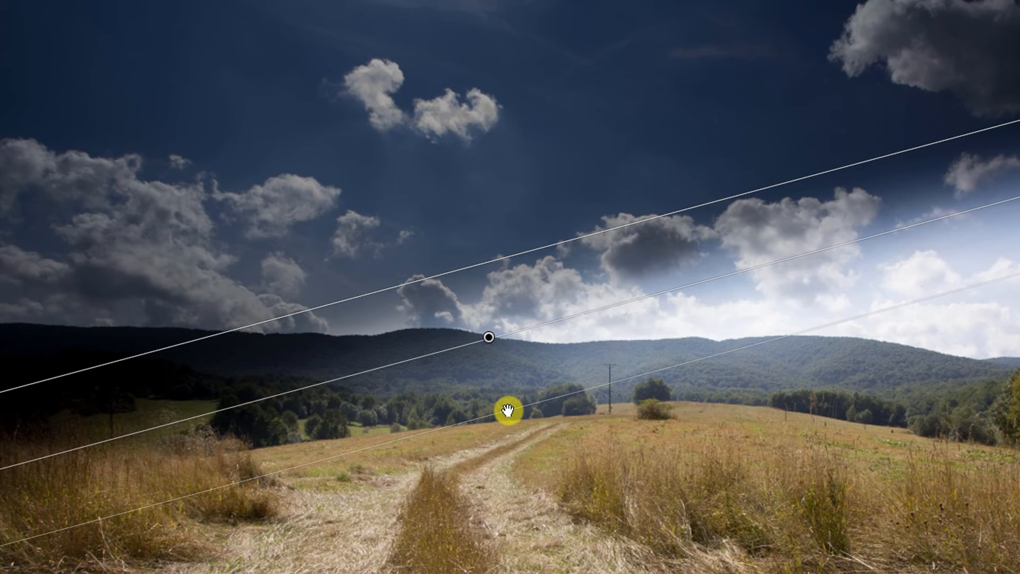
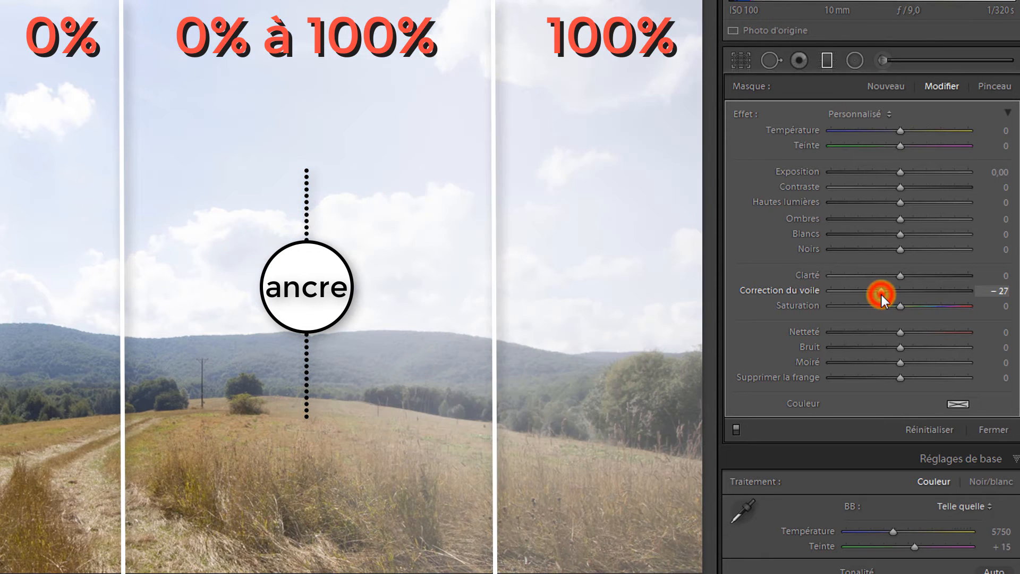
# Reset the filter's Correction du voile, and try Netteté at -100 before resetting it
pyautogui.doubleClick(882, 295)
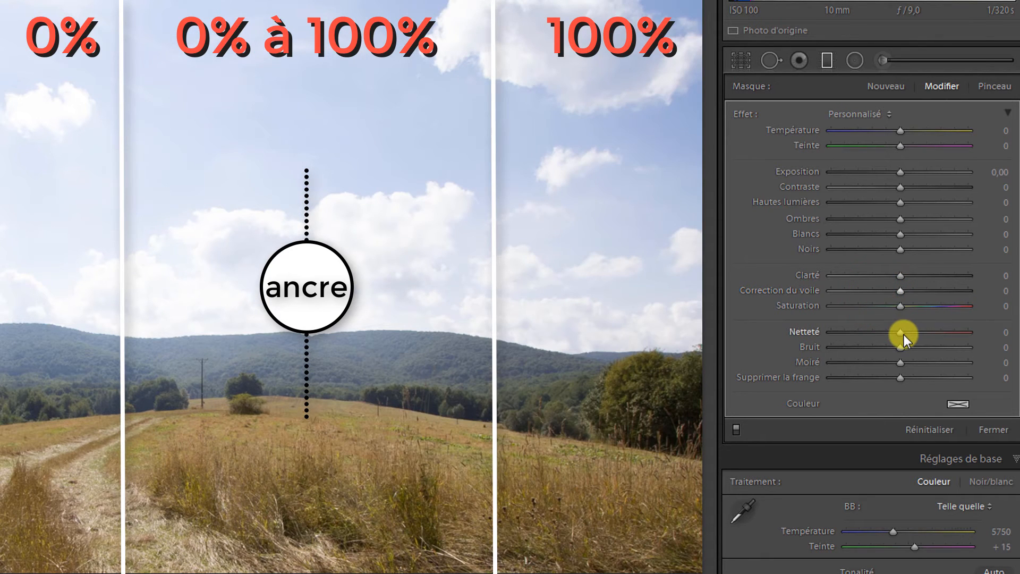
pyautogui.moveTo(904, 333); pyautogui.dragTo(824, 340)
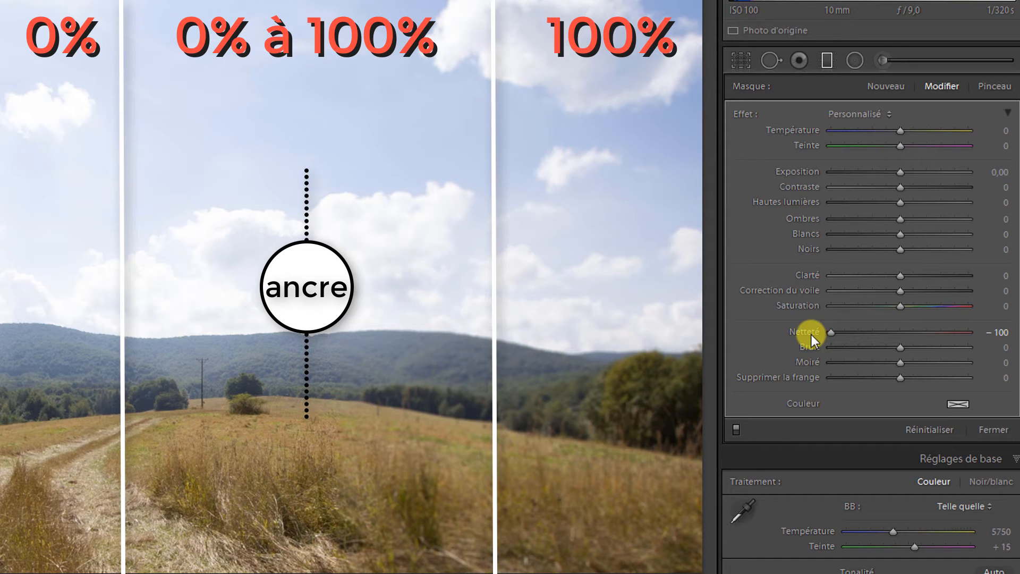
pyautogui.doubleClick(812, 334)
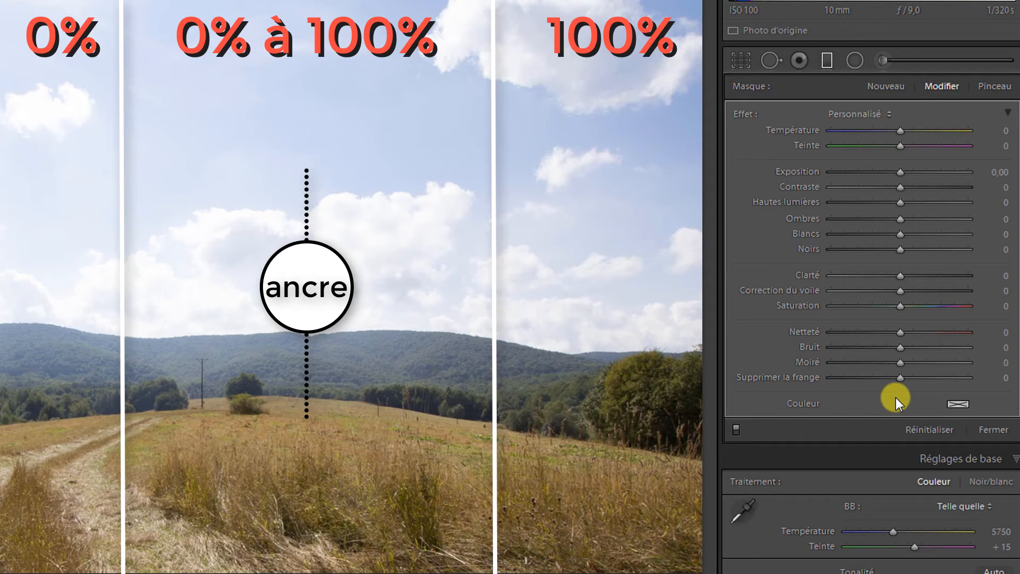
# Try a purple Couleur tint with hue 284 and saturation 75 % on the graduated filter, then clear it
pyautogui.click(959, 404)
pyautogui.click(861, 418)
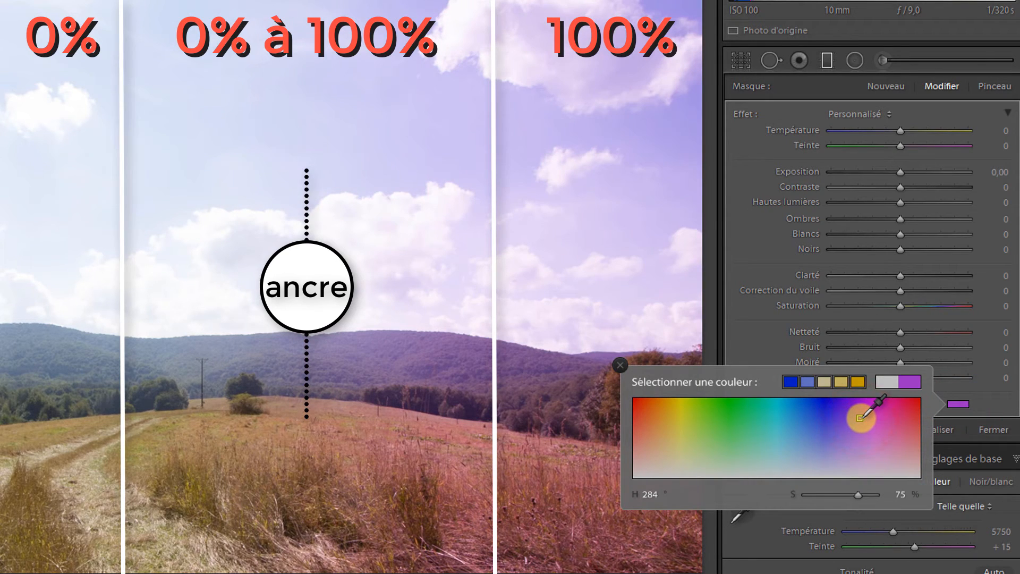
pyautogui.click(994, 403)
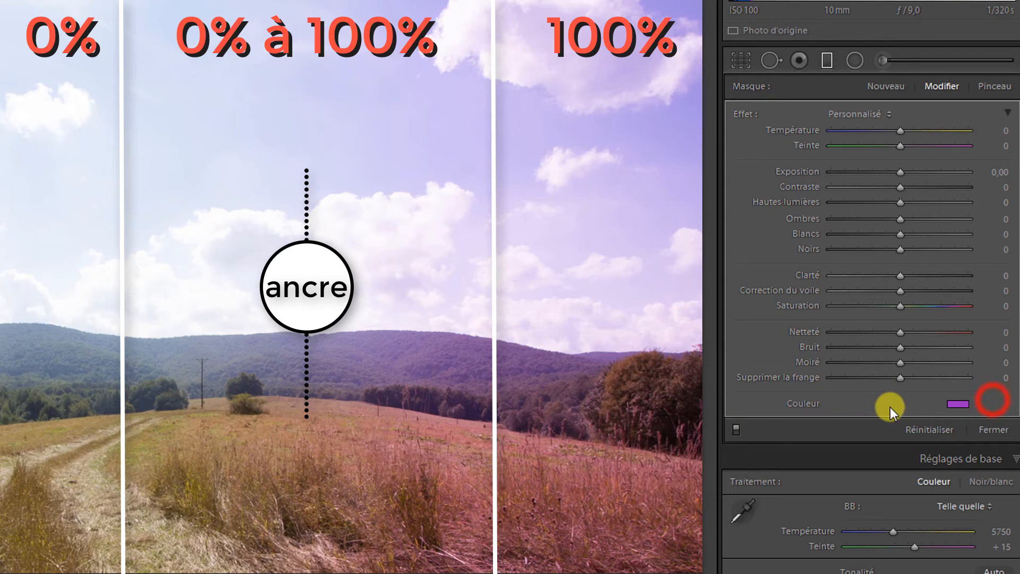
pyautogui.doubleClick(811, 401)
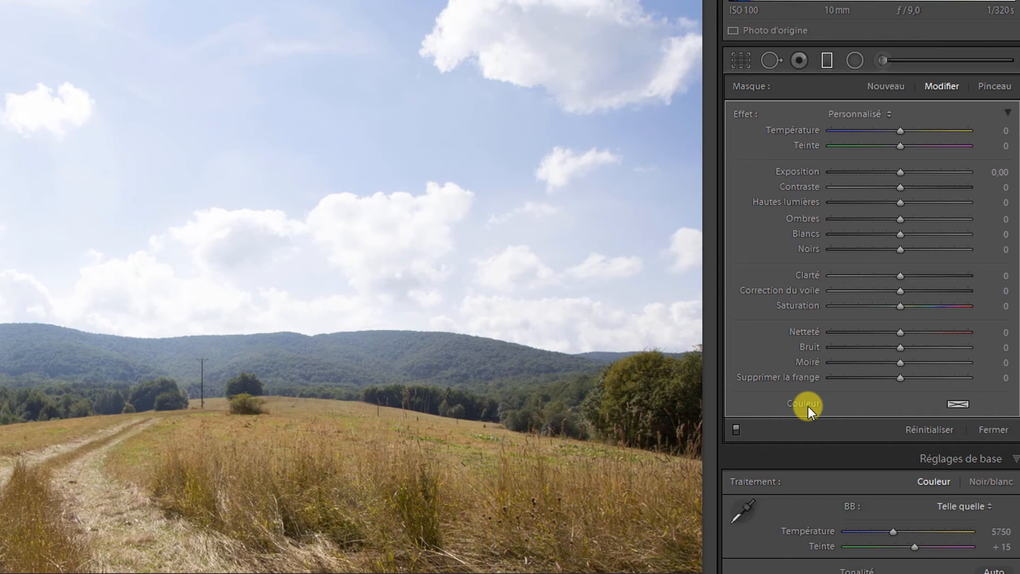
# Review the graduated filter's Effet presets and the option for saving the current settings as a new preset
pyautogui.click(873, 114)
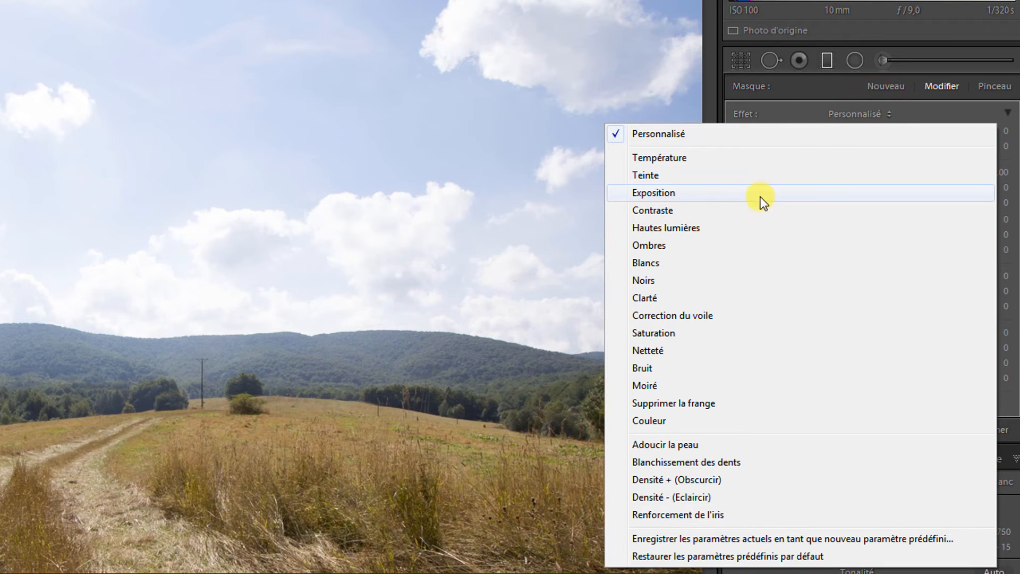
pyautogui.click(677, 539)
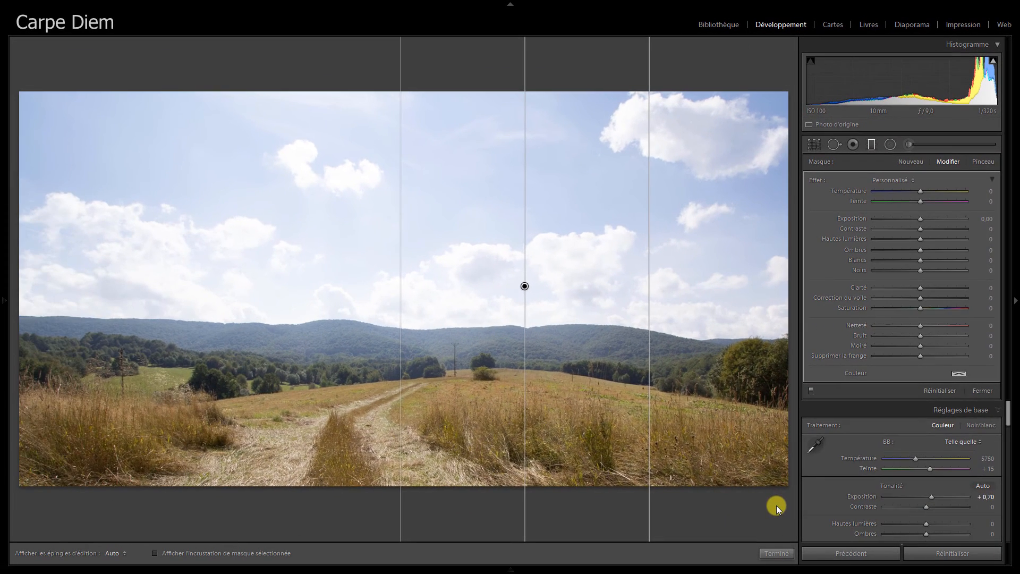
# Delete the vertical graduated filter from the photo and finish working with the Filtre Gradué tool
pyautogui.rightClick(524, 287)
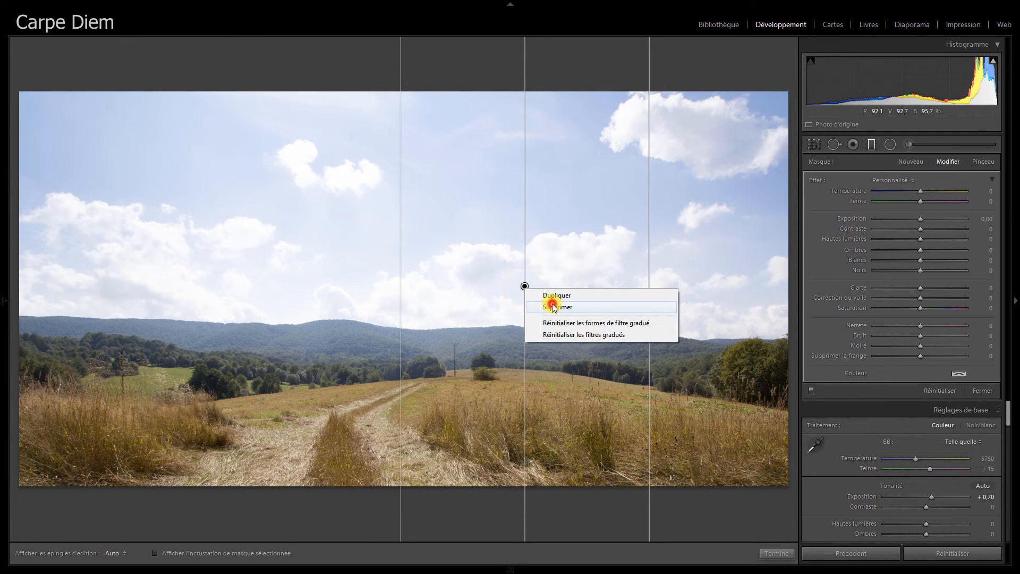
pyautogui.click(552, 305)
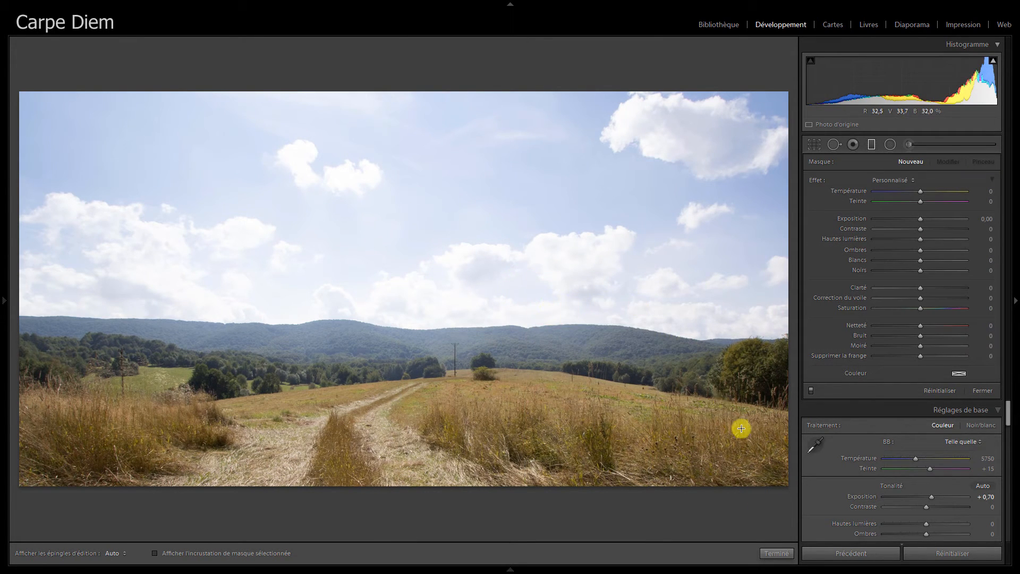
pyautogui.click(777, 554)
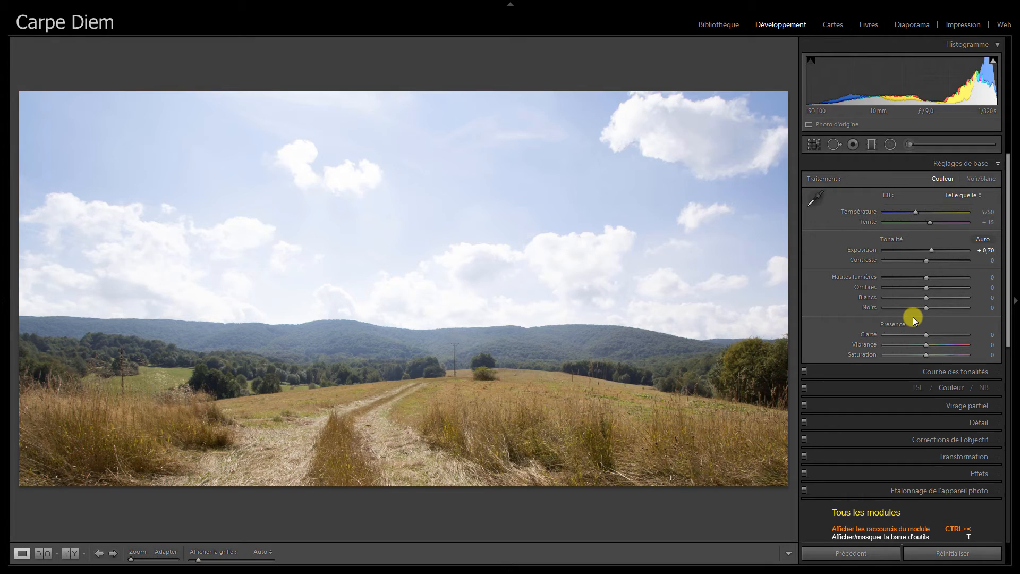
# Add a horizontal graduated filter across the horizon to cover the sky, and set its Exposition to -1,40
pyautogui.click(872, 145)
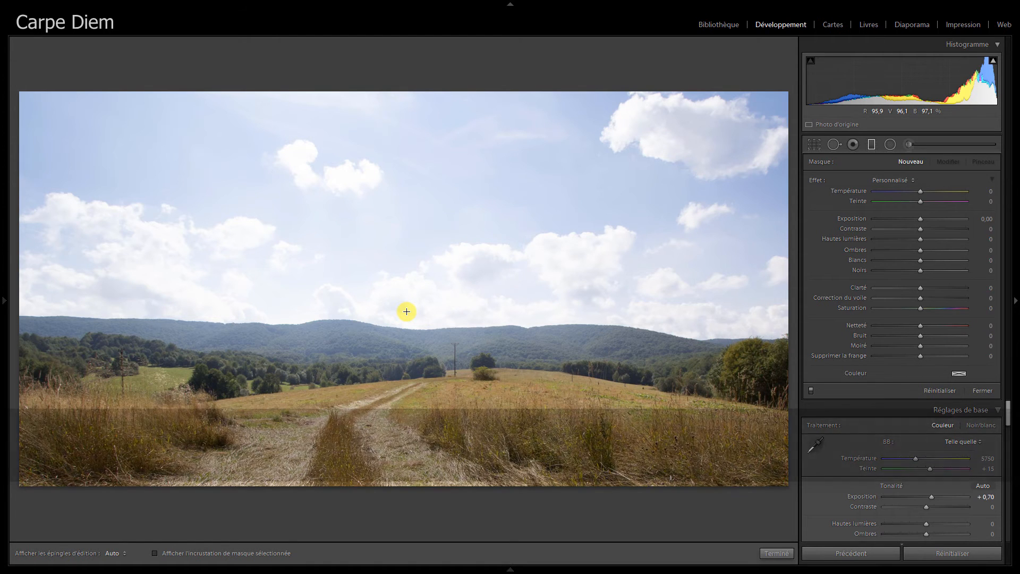
pyautogui.moveTo(406, 312); pyautogui.dragTo(406, 354)
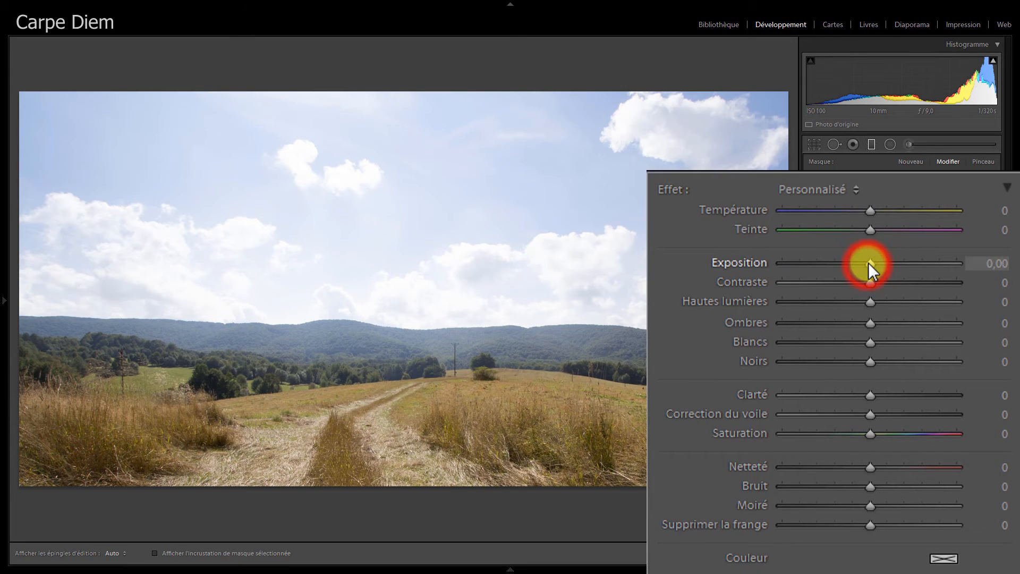
pyautogui.press('Down')
pyautogui.press('Down')
pyautogui.press('Down')
pyautogui.press('Down')
pyautogui.press('Down')
pyautogui.press('Down')
pyautogui.press('Down')
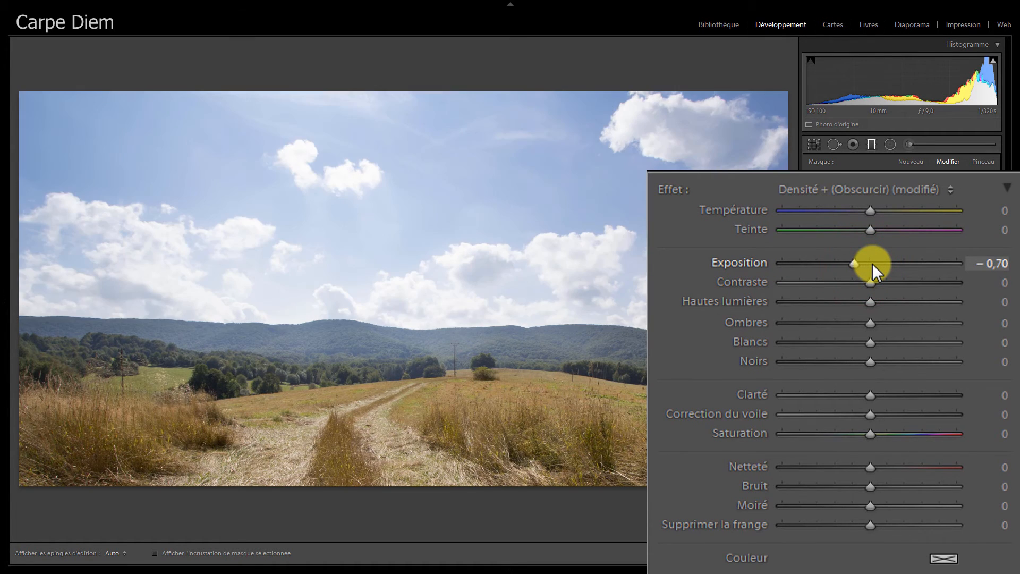
pyautogui.press('Down')
pyautogui.press('Down')
pyautogui.press('Down')
pyautogui.press('Down')
pyautogui.press('Down')
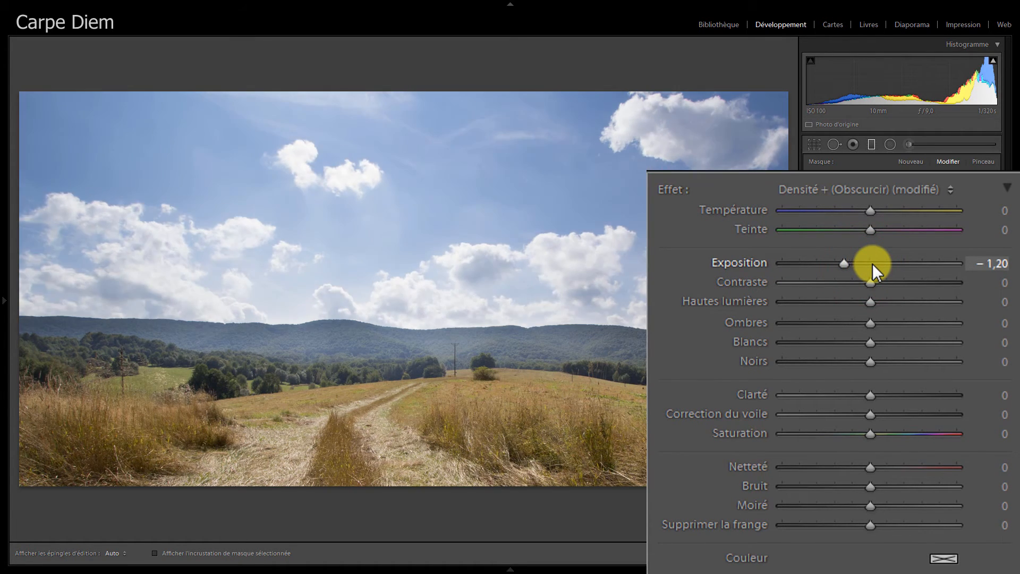
pyautogui.press('Down')
pyautogui.press('Down')
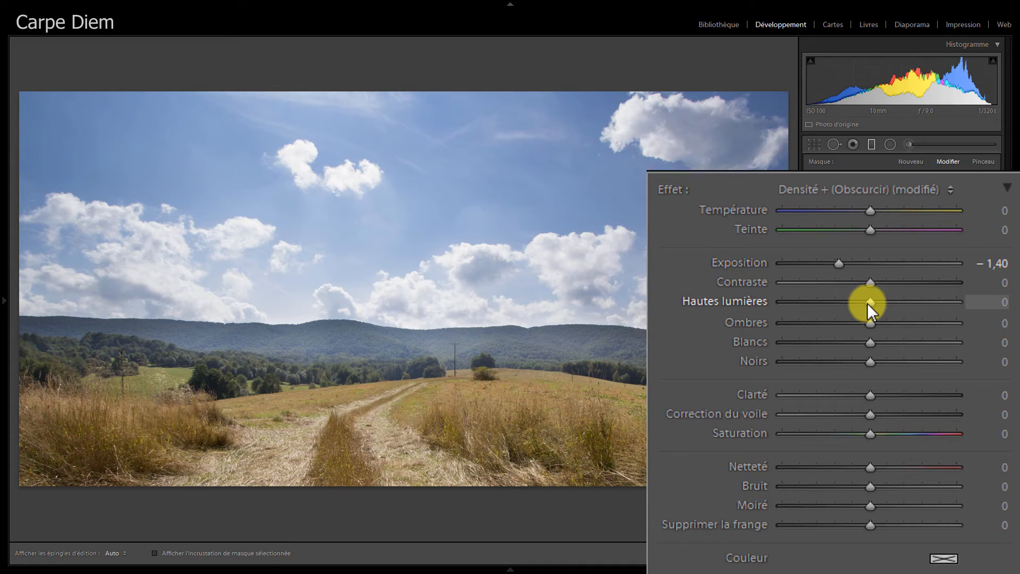
# Set the sky filter's Hautes lumières to -100, Clarté to 24 and Saturation to 28
pyautogui.moveTo(868, 303); pyautogui.dragTo(761, 305)
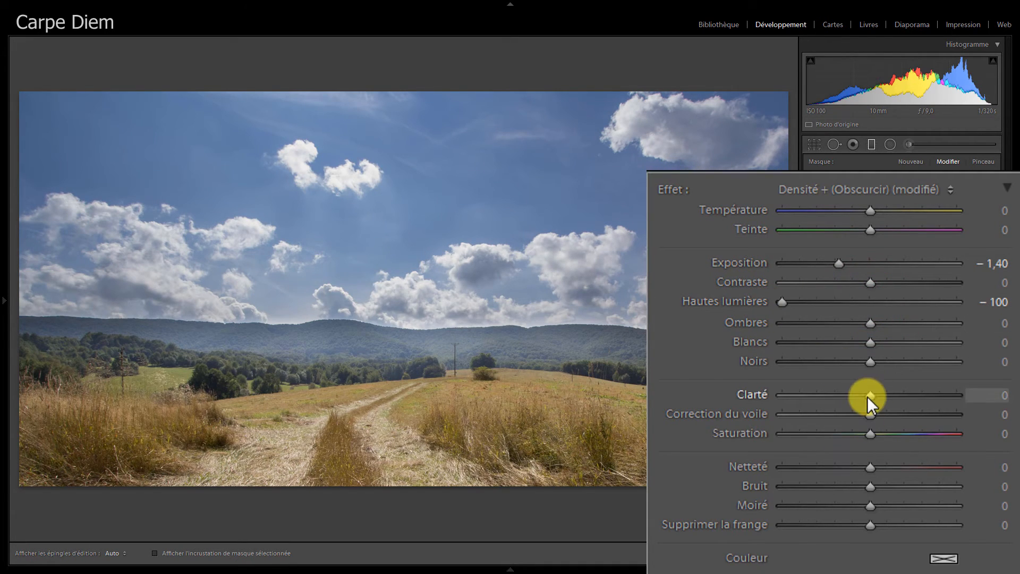
pyautogui.moveTo(869, 396); pyautogui.dragTo(891, 400)
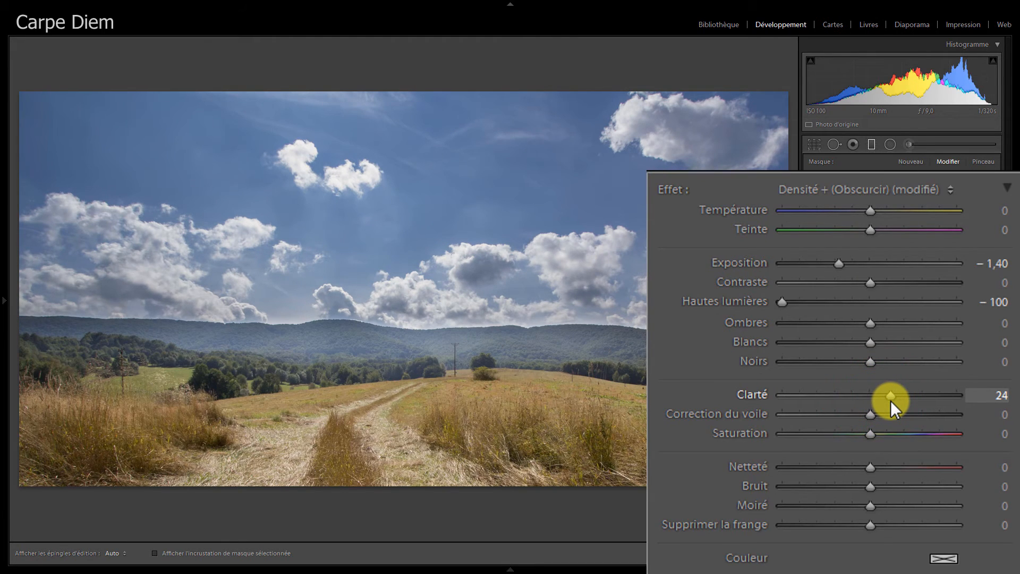
pyautogui.moveTo(871, 434); pyautogui.dragTo(896, 435)
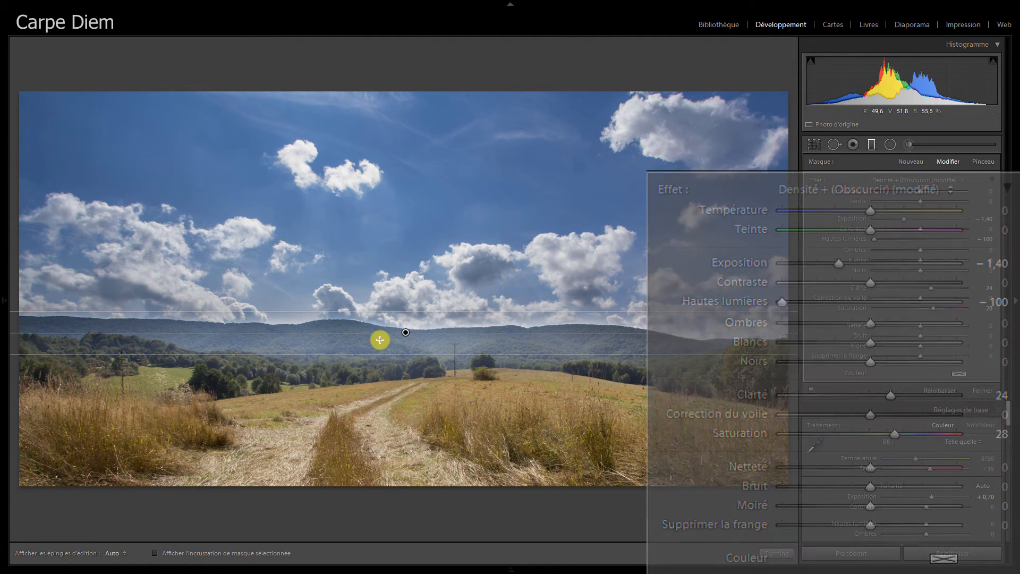
# Widen the sky filter's transition down over the hills and the upper field, and finish working with the graduated filter
pyautogui.moveTo(405, 335); pyautogui.dragTo(414, 406)
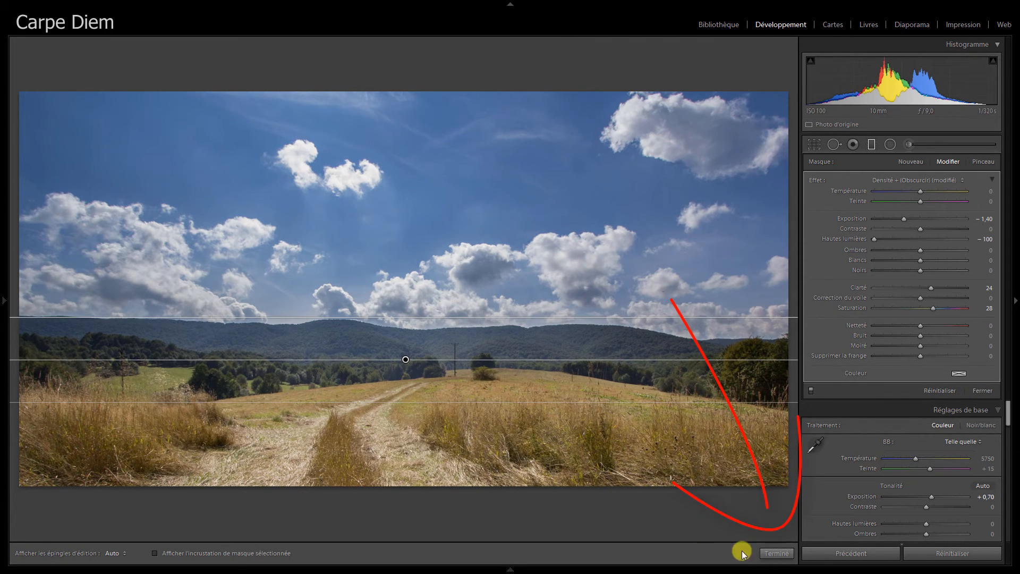
pyautogui.click(767, 553)
pyautogui.click(766, 553)
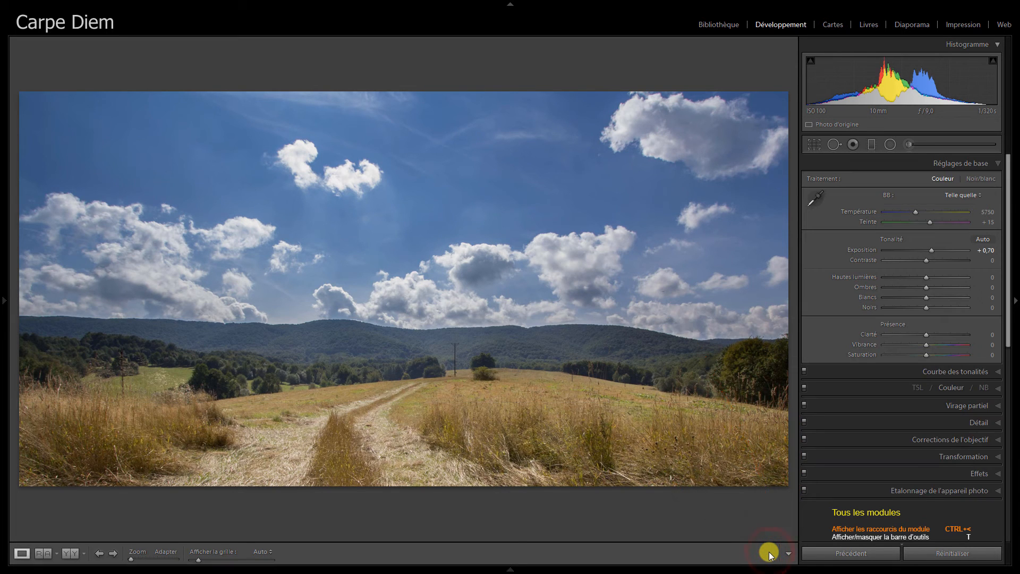
# Compare the landscape before and after side by side, with the side panels hidden and the surrounding interface dimmed
pyautogui.press('y')
pyautogui.press('Tab')
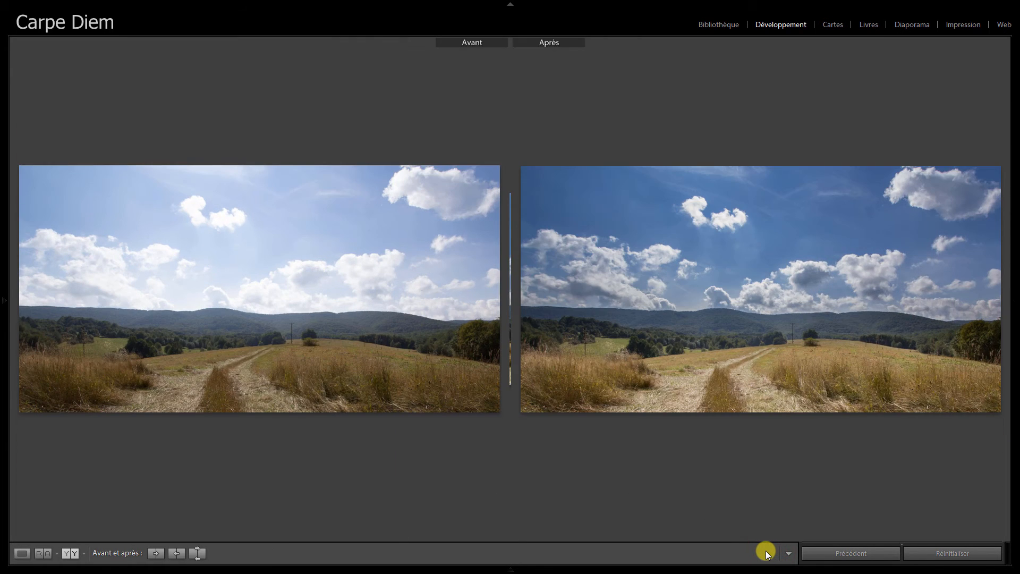
pyautogui.press('l')
pyautogui.press('l')
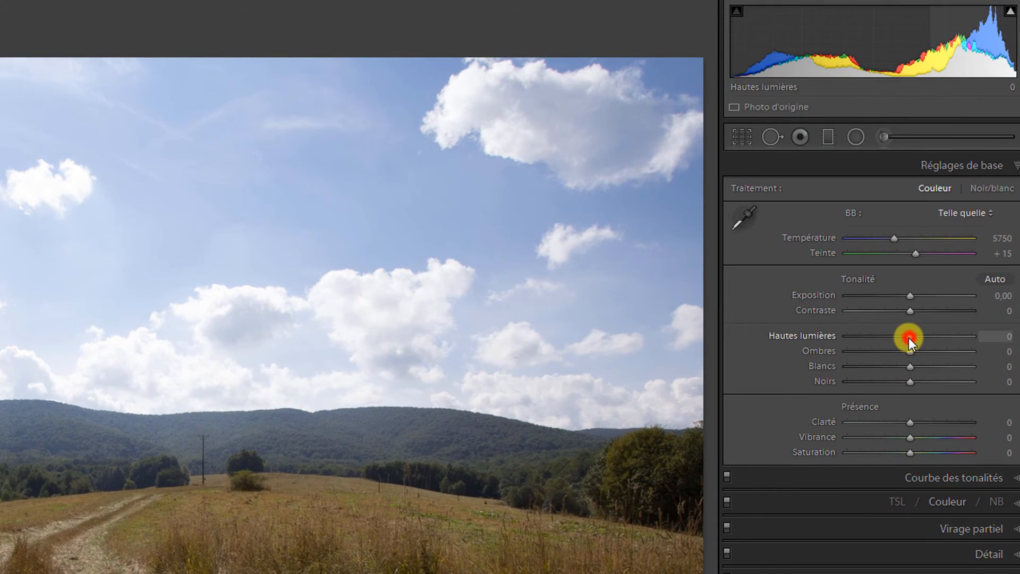
# In the global basic adjustments of the unfiltered landscape, set Hautes lumières to -100 and Clarté to +100
pyautogui.moveTo(909, 337); pyautogui.dragTo(826, 343)
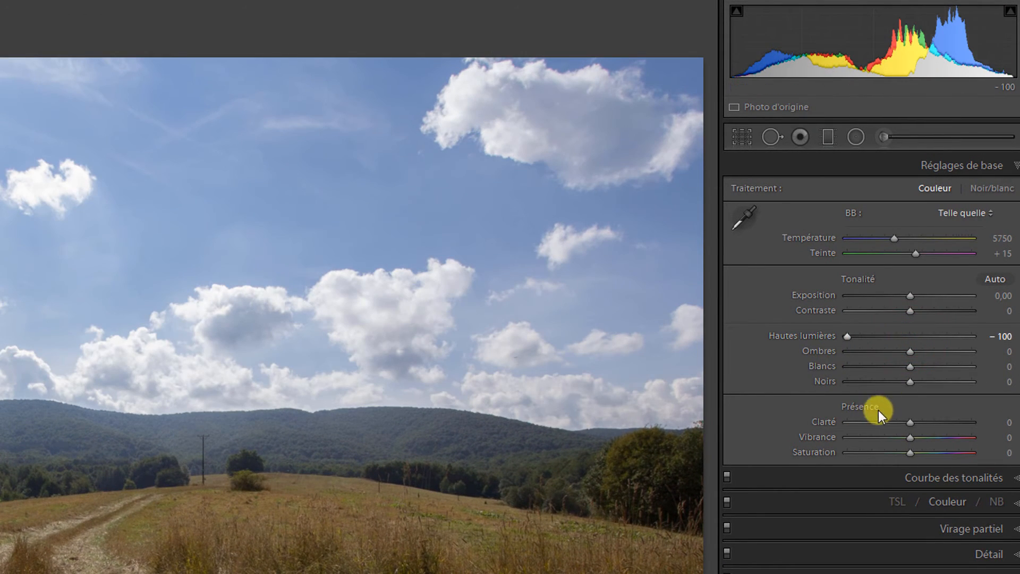
pyautogui.click(911, 422)
pyautogui.moveTo(911, 421); pyautogui.dragTo(980, 419)
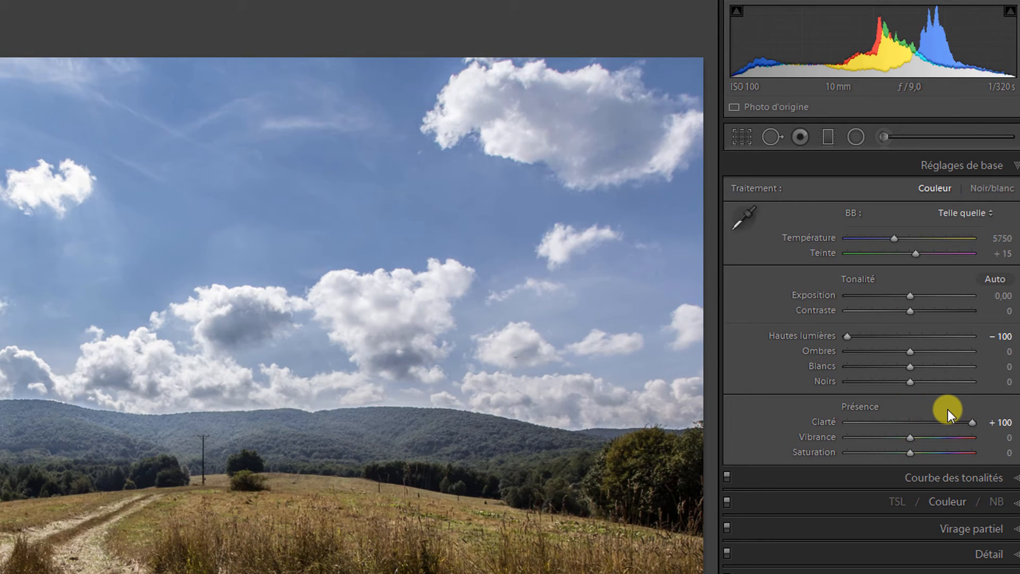
# Place a small diagonal graduated filter just outside the photo's upper-left corner so its mask covers the whole image, and reduce its Hautes lumières
pyautogui.click(825, 138)
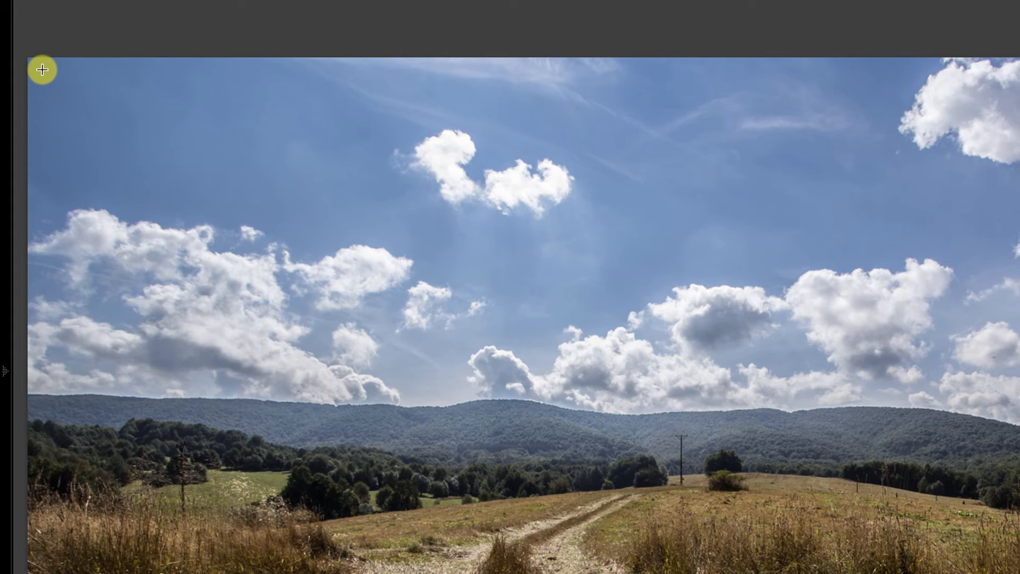
pyautogui.moveTo(45, 74); pyautogui.dragTo(56, 83)
pyautogui.moveTo(63, 62); pyautogui.dragTo(20, 113)
pyautogui.press('o')
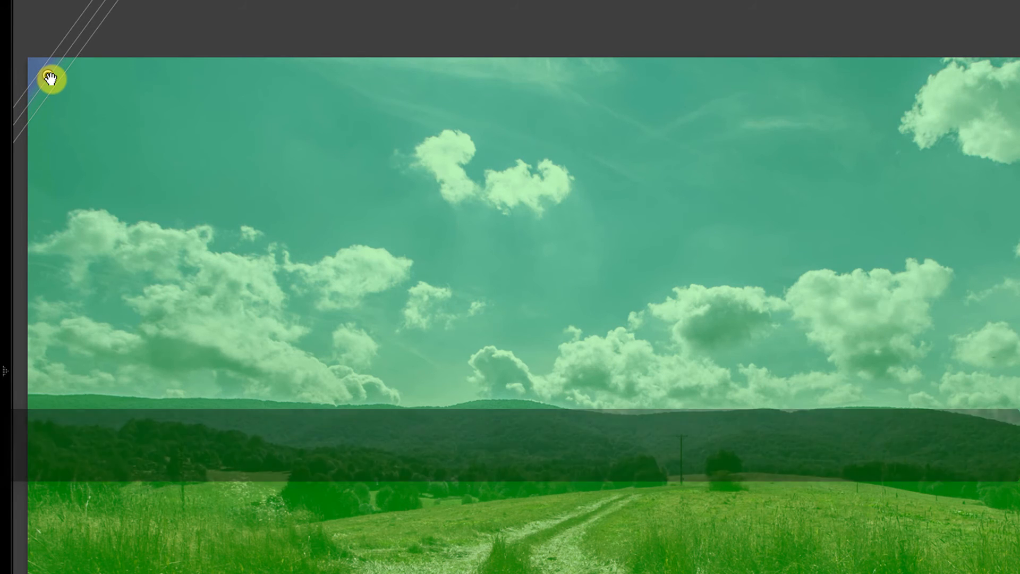
pyautogui.moveTo(49, 79); pyautogui.dragTo(34, 33)
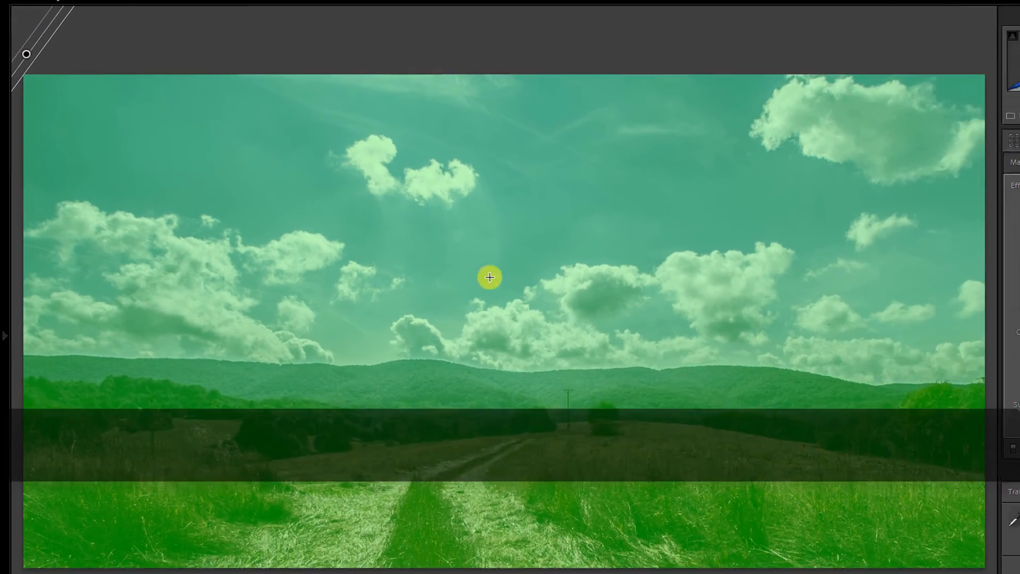
pyautogui.press('o')
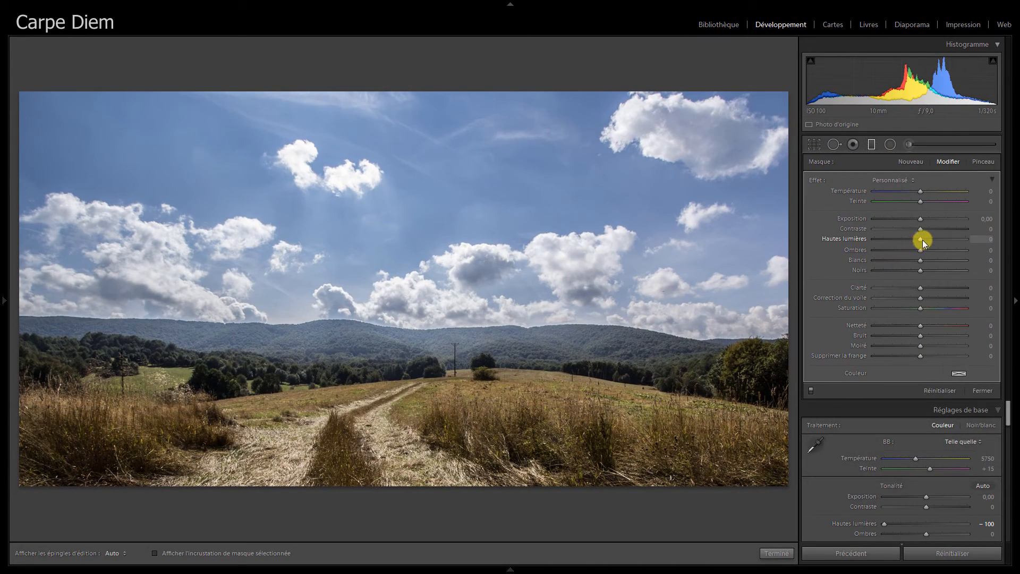
pyautogui.moveTo(920, 238); pyautogui.dragTo(861, 239)
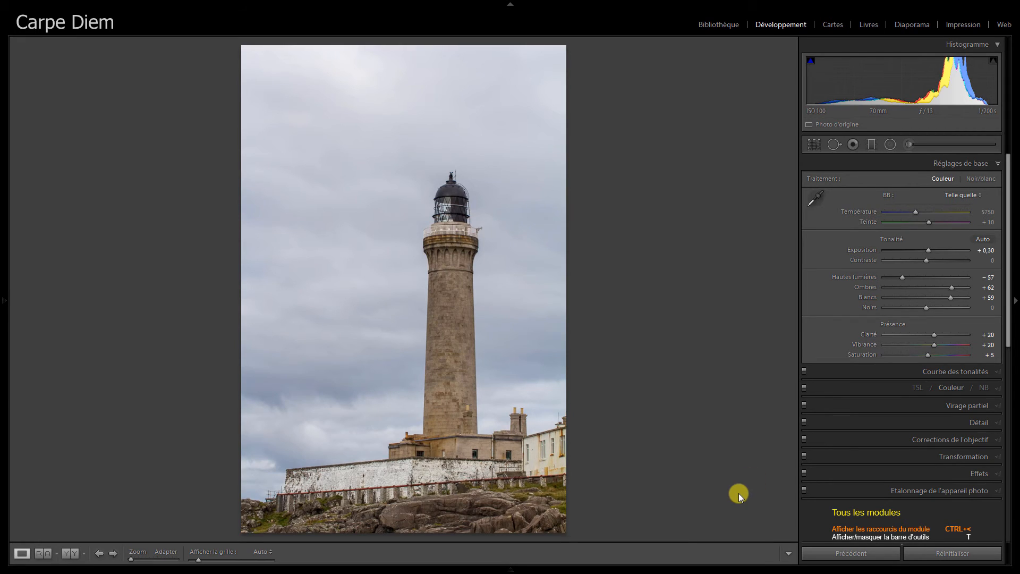
# Add a slightly tilted graduated filter along the base of the lighthouse to cover the sky, with Température -8 and Exposition -0,40
pyautogui.click(872, 144)
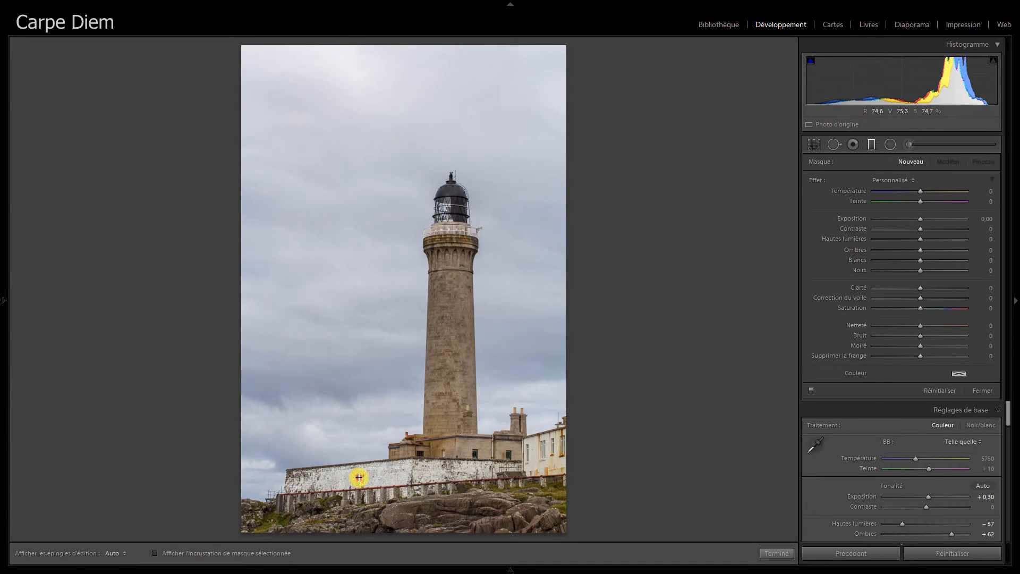
pyautogui.moveTo(358, 476)
pyautogui.mouseDown()
pyautogui.moveTo(365, 535)
pyautogui.moveTo(363, 496)
pyautogui.mouseUp()
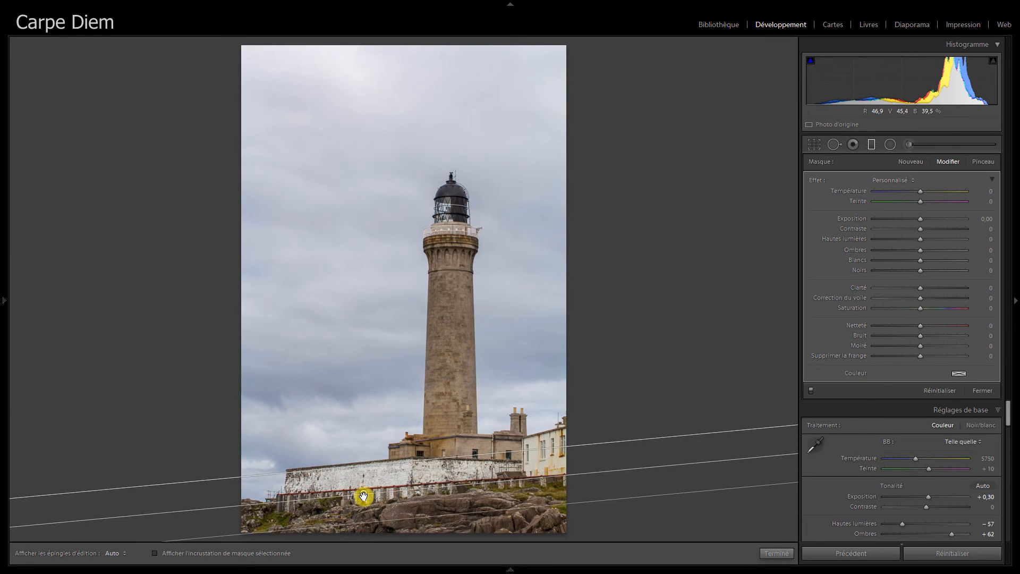
pyautogui.moveTo(364, 496)
pyautogui.moveTo(920, 191); pyautogui.dragTo(921, 219)
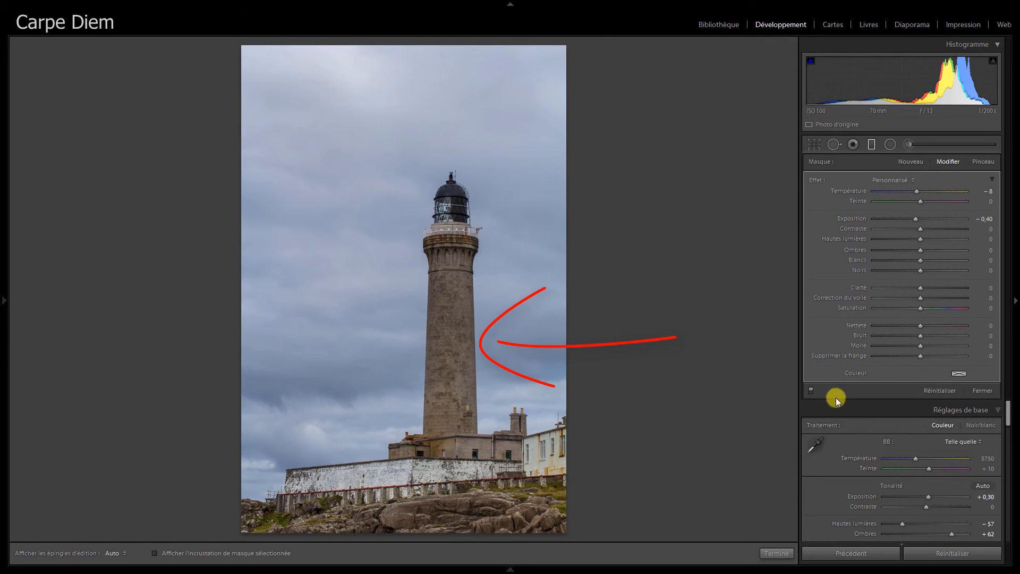
# Compare the lighthouse photo with the graduated filter disabled and enabled, leaving the filter on
pyautogui.click(812, 392)
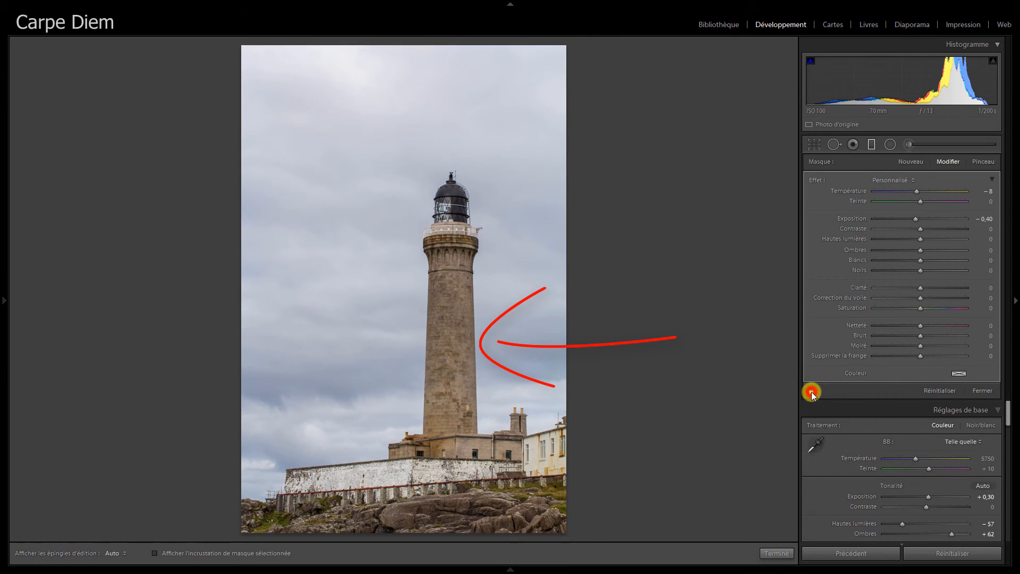
pyautogui.click(811, 392)
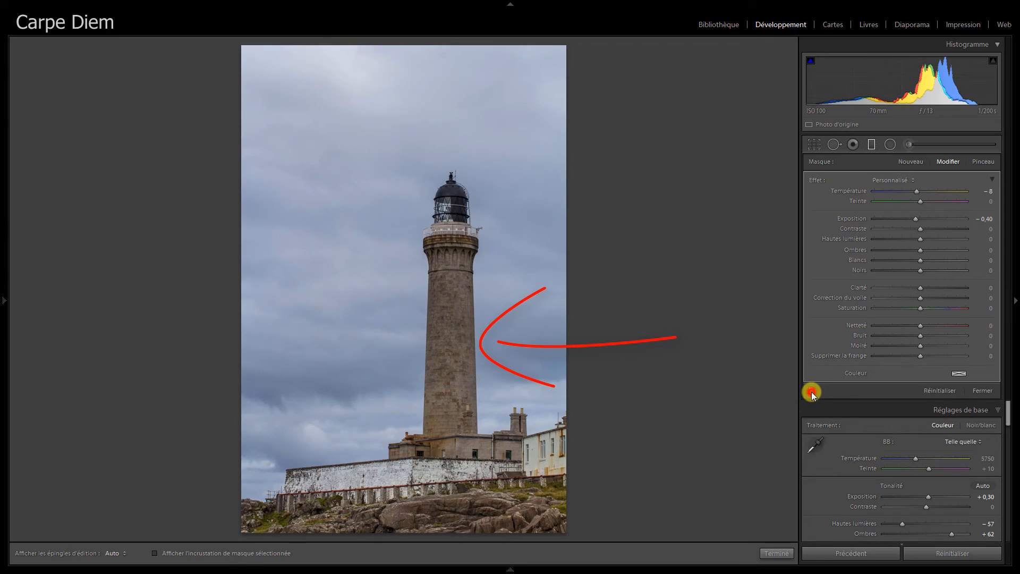
pyautogui.click(811, 392)
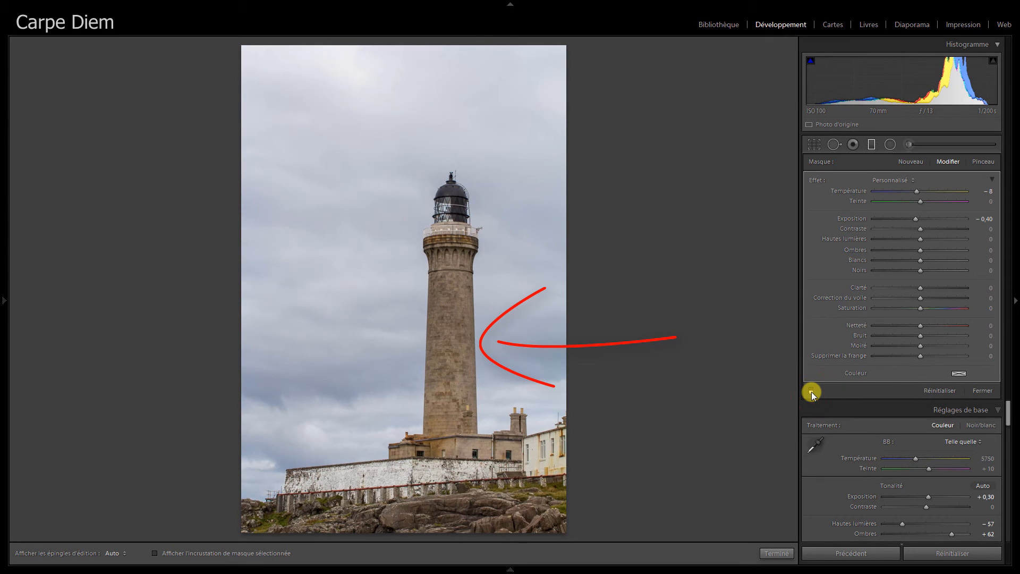
pyautogui.click(812, 391)
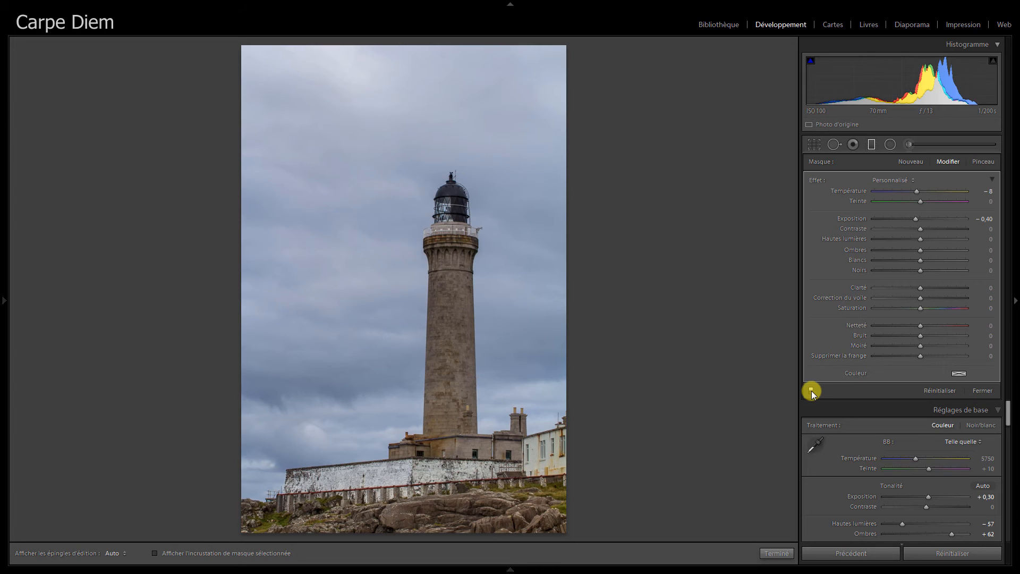
# Display the filter's mask overlay and erase the lighthouse and its buildings from the mask with the Pinceau brush
pyautogui.press('o')
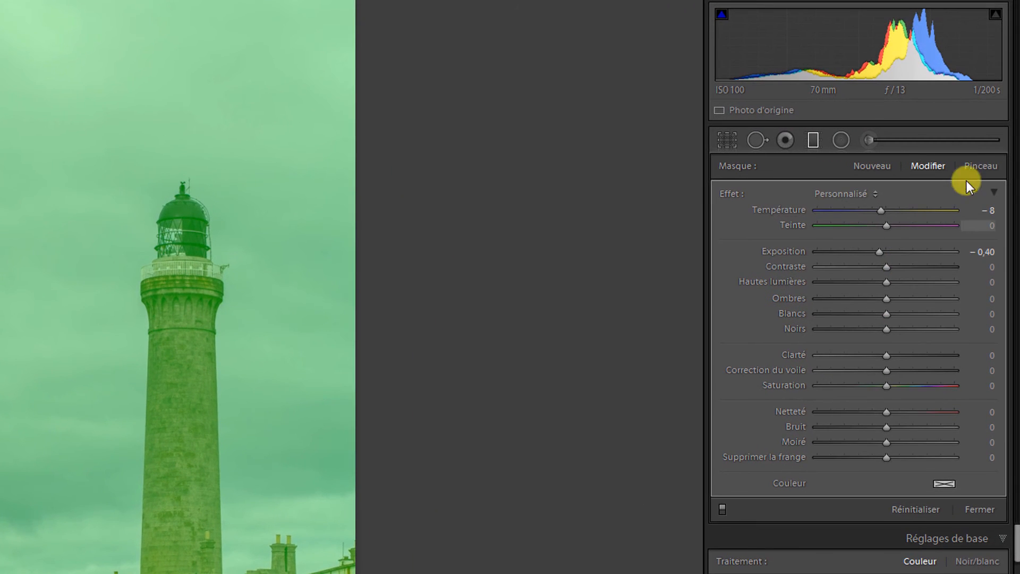
pyautogui.click(983, 161)
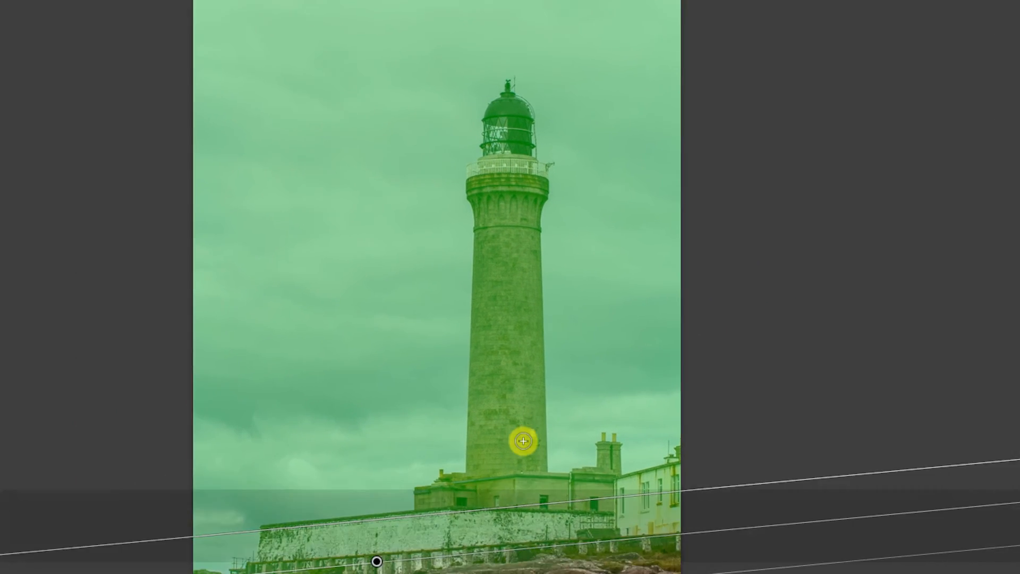
pyautogui.press('alt')
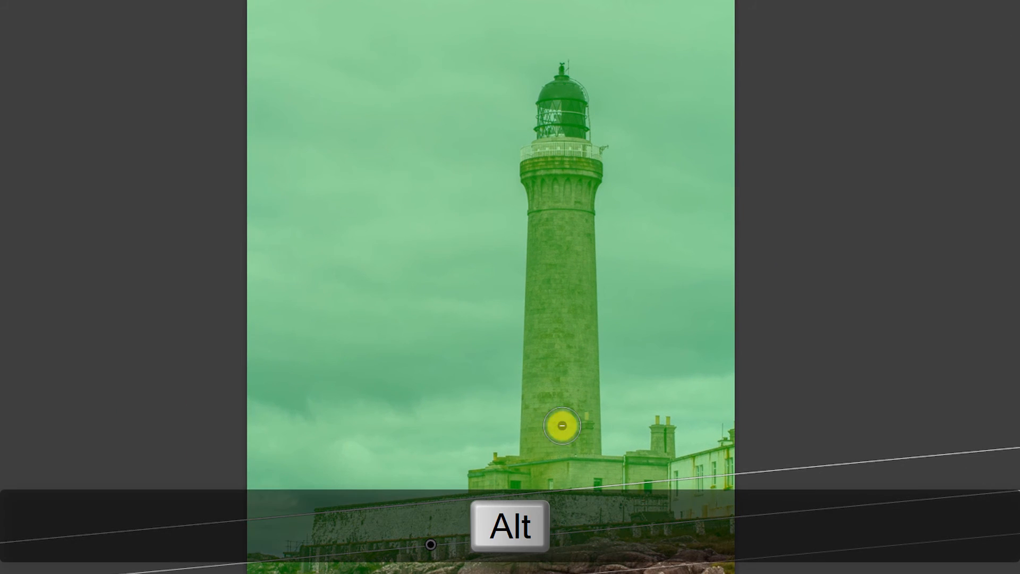
pyautogui.moveTo(506, 441)
pyautogui.mouseDown()
pyautogui.moveTo(495, 445)
pyautogui.moveTo(504, 444)
pyautogui.mouseUp()
pyautogui.moveTo(558, 426)
pyautogui.mouseDown()
pyautogui.moveTo(563, 183)
pyautogui.moveTo(552, 214)
pyautogui.moveTo(540, 444)
pyautogui.moveTo(561, 462)
pyautogui.moveTo(579, 387)
pyautogui.moveTo(574, 174)
pyautogui.moveTo(559, 98)
pyautogui.moveTo(574, 99)
pyautogui.moveTo(536, 172)
pyautogui.moveTo(544, 193)
pyautogui.moveTo(584, 179)
pyautogui.moveTo(535, 179)
pyautogui.moveTo(592, 174)
pyautogui.moveTo(576, 348)
pyautogui.moveTo(538, 352)
pyautogui.moveTo(544, 280)
pyautogui.moveTo(536, 479)
pyautogui.moveTo(481, 484)
pyautogui.moveTo(636, 477)
pyautogui.moveTo(667, 438)
pyautogui.moveTo(659, 482)
pyautogui.moveTo(652, 464)
pyautogui.moveTo(714, 474)
pyautogui.moveTo(694, 473)
pyautogui.moveTo(730, 457)
pyautogui.moveTo(703, 478)
pyautogui.moveTo(328, 531)
pyautogui.moveTo(460, 517)
pyautogui.moveTo(518, 473)
pyautogui.moveTo(588, 453)
pyautogui.moveTo(582, 468)
pyautogui.moveTo(546, 124)
pyautogui.moveTo(561, 88)
pyautogui.moveTo(560, 264)
pyautogui.mouseUp()
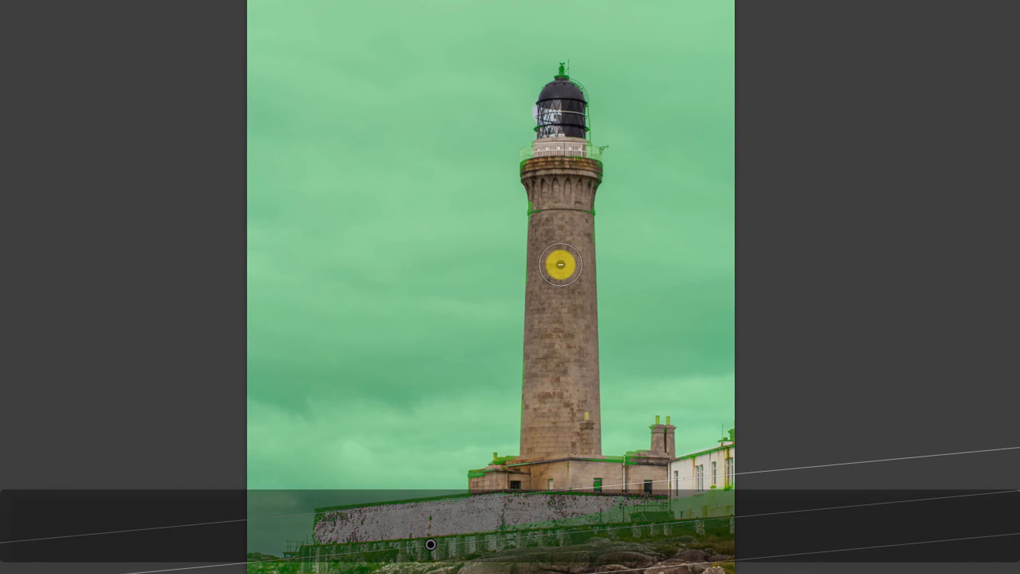
pyautogui.hotkey('shift', 't')
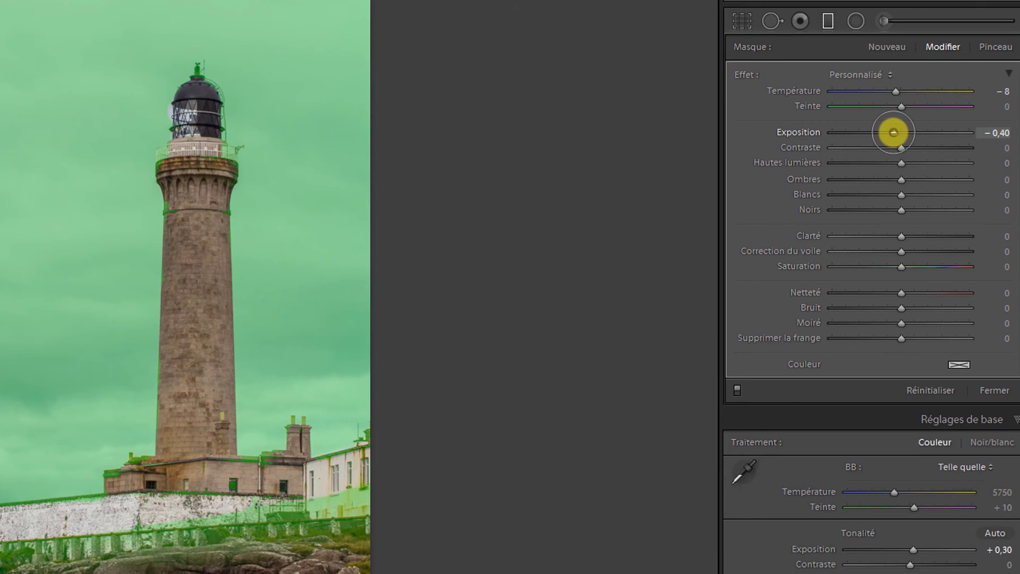
# Set the filter's Exposition to -0,67, and compare the photo with the filter off and on without the mask overlay
pyautogui.moveTo(893, 133); pyautogui.dragTo(889, 133)
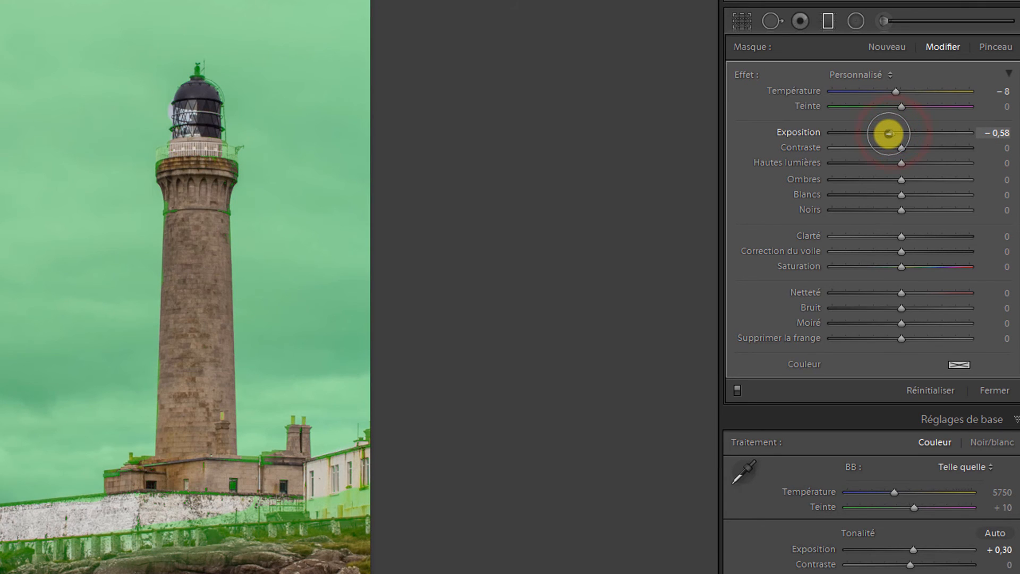
pyautogui.press('o')
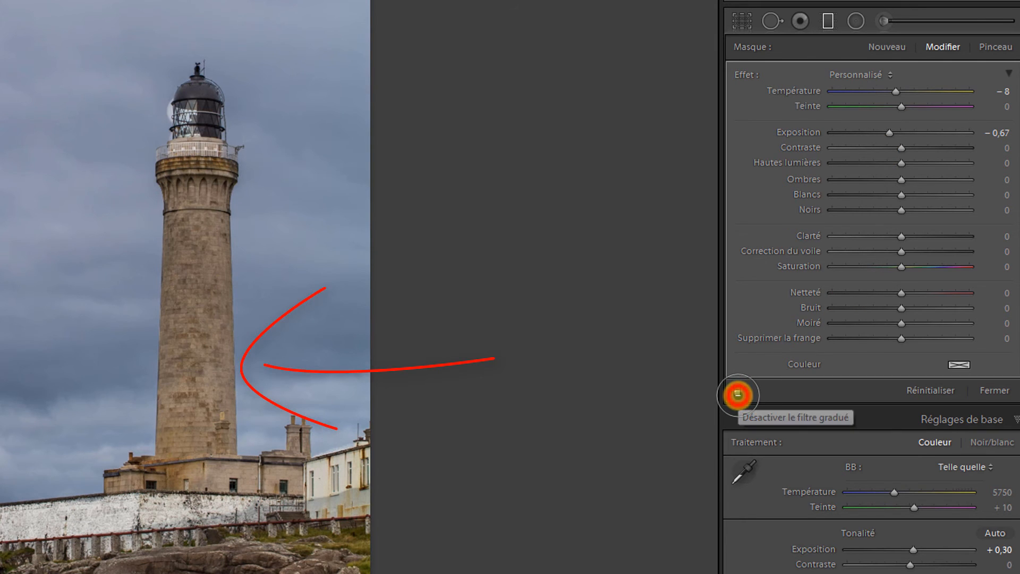
pyautogui.click(738, 394)
pyautogui.click(739, 394)
pyautogui.click(738, 394)
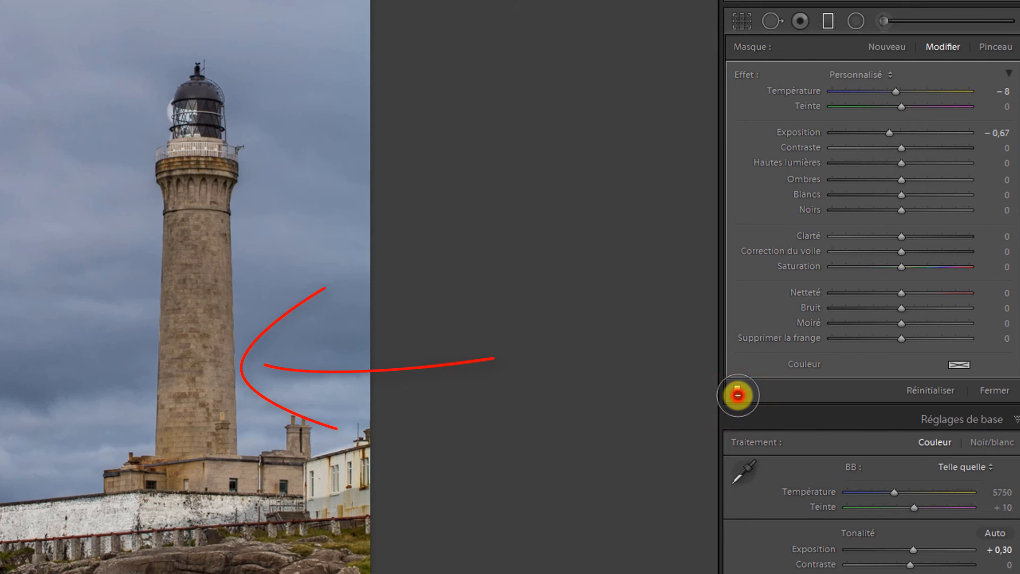
pyautogui.click(738, 395)
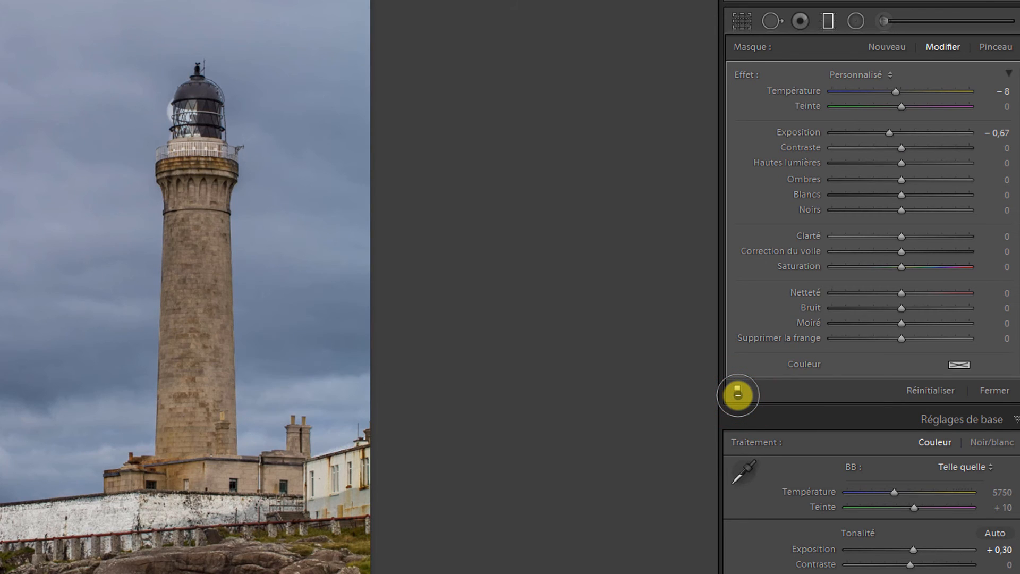
# Compare the top of the lighthouse with the brushed graduated filter disabled and enabled
pyautogui.click(738, 394)
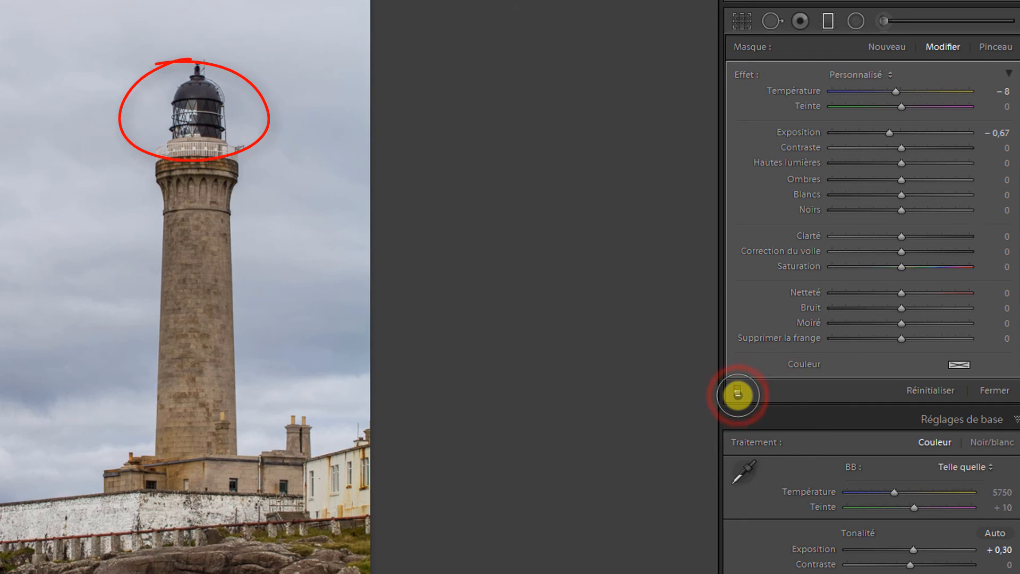
pyautogui.click(738, 394)
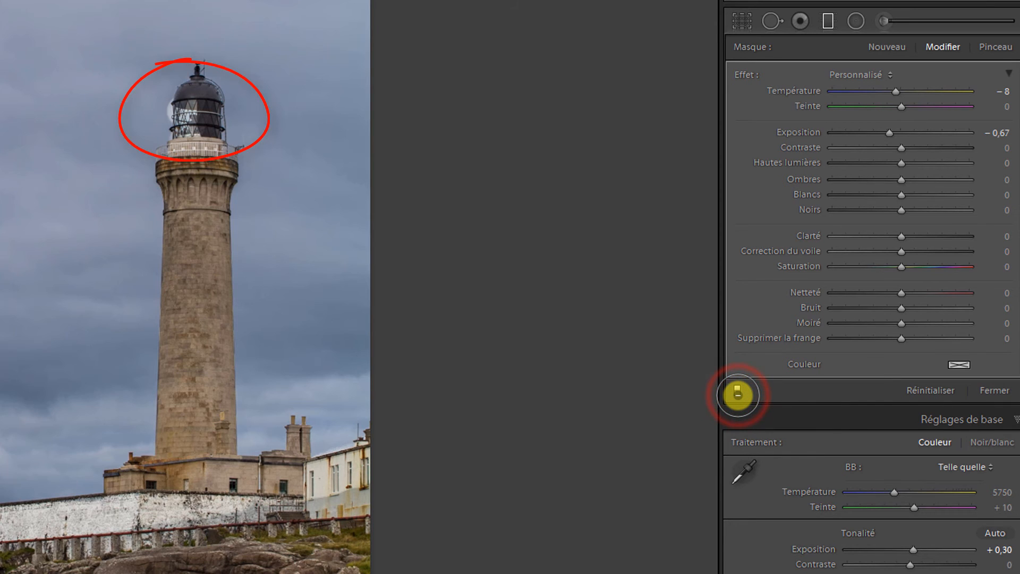
pyautogui.click(738, 395)
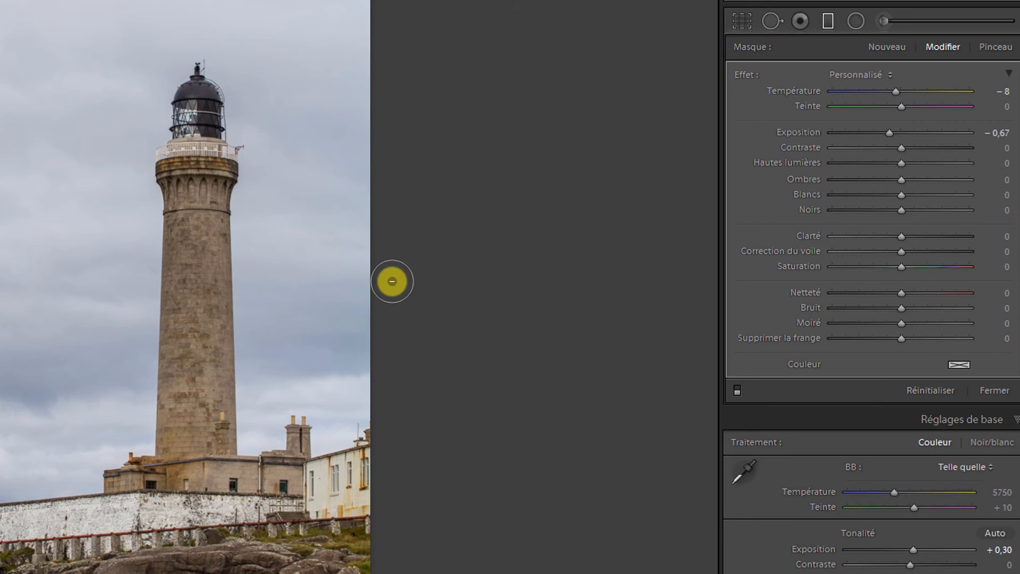
pyautogui.click(392, 281)
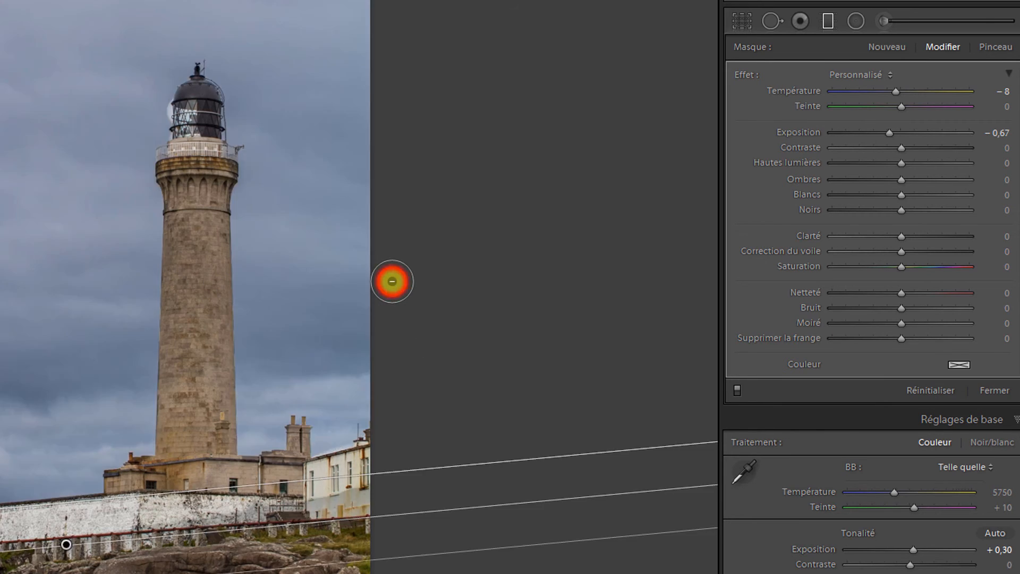
# Display the mask overlay and reset the graduated filter's shapes to discard the brush exclusions around the lighthouse
pyautogui.press('o')
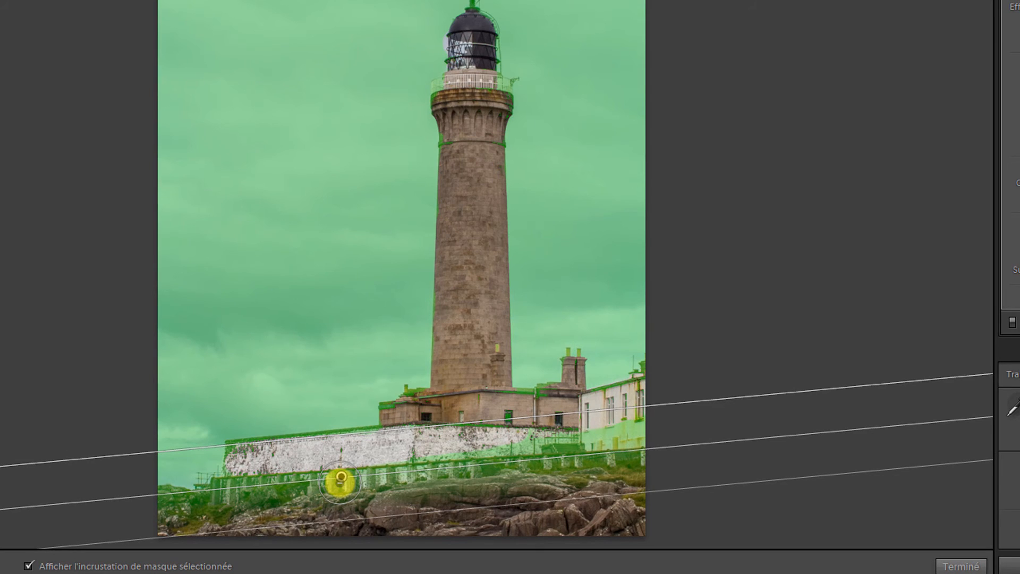
pyautogui.rightClick(340, 479)
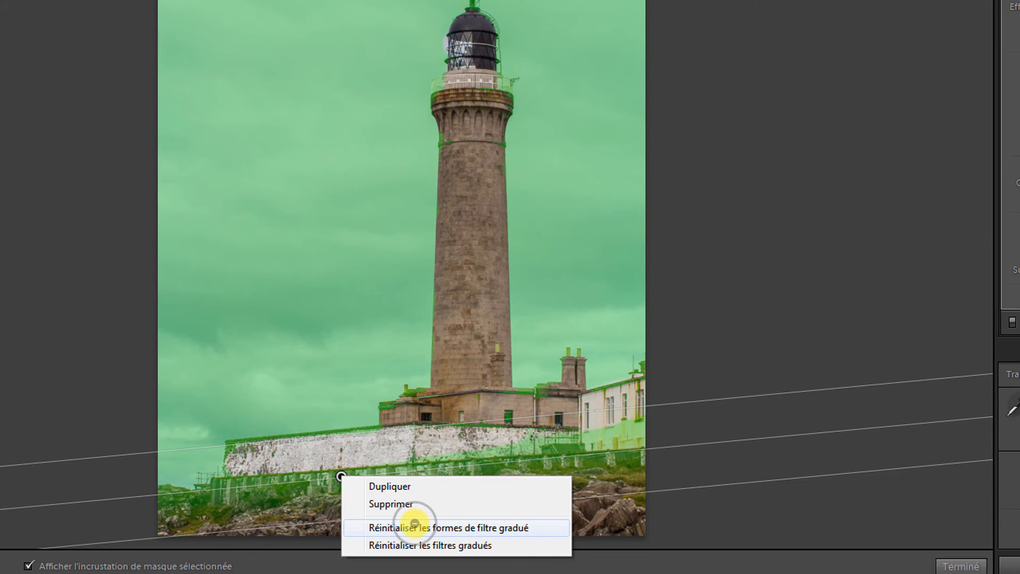
pyautogui.click(414, 523)
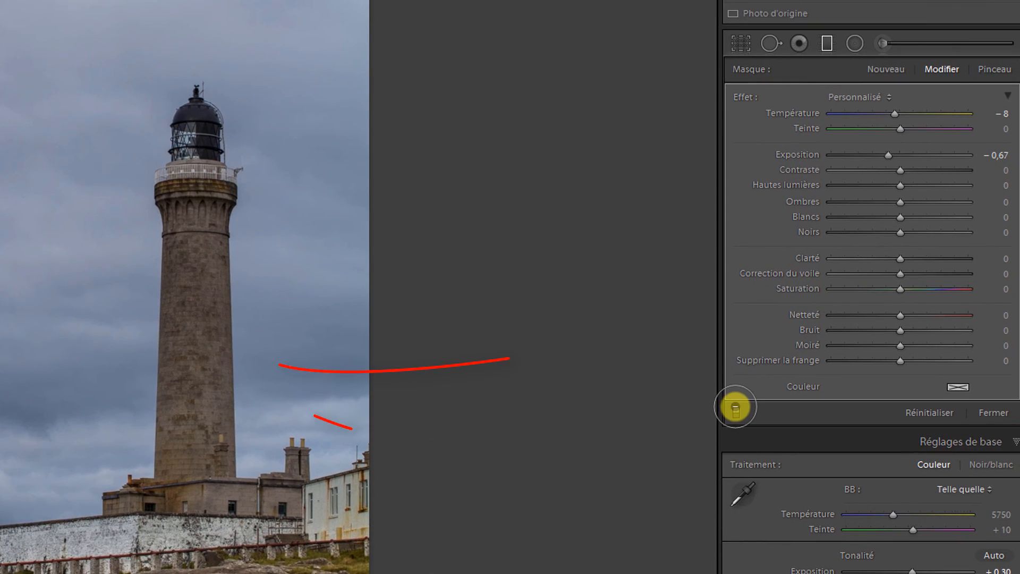
# Compare the photo with the unbrushed graduated filter off and on, and reset the filter's Exposition to 0,00
pyautogui.click(736, 408)
pyautogui.click(736, 410)
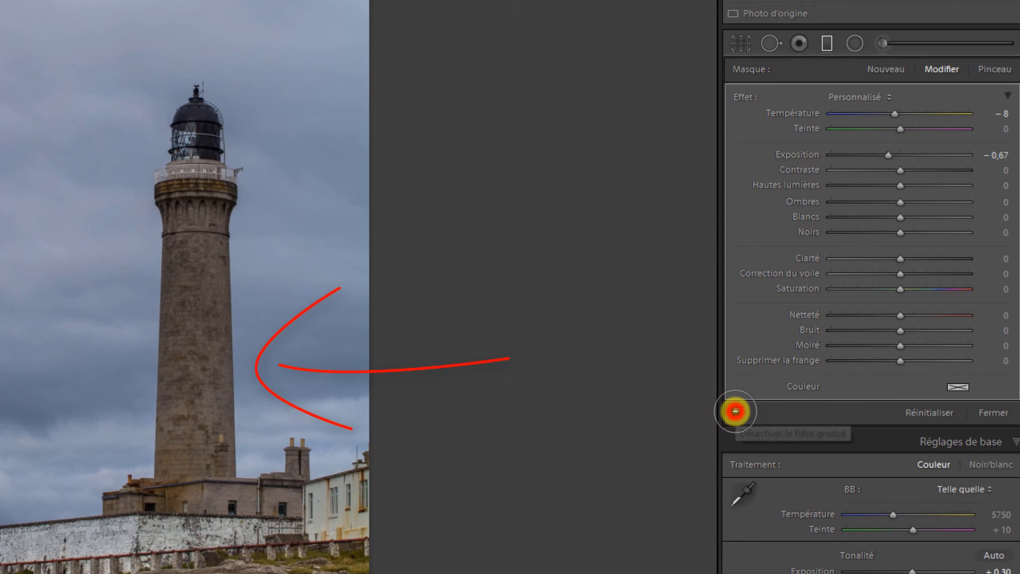
pyautogui.click(735, 410)
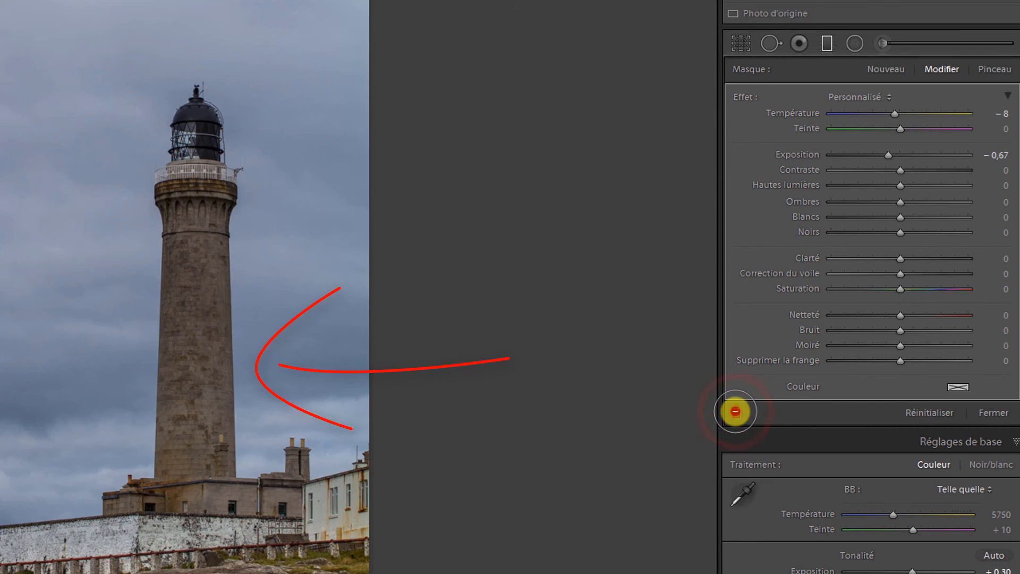
pyautogui.click(735, 411)
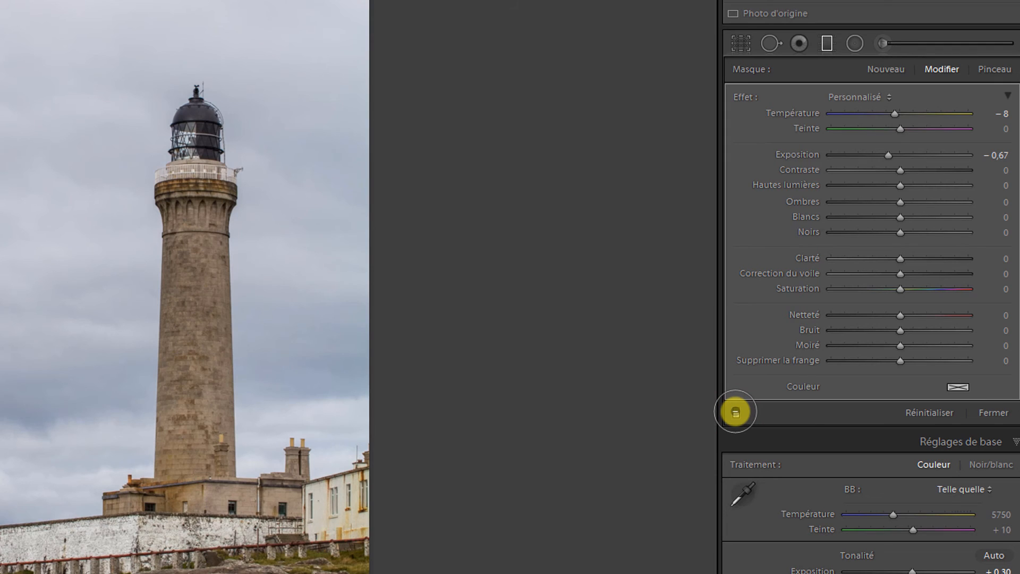
pyautogui.click(735, 412)
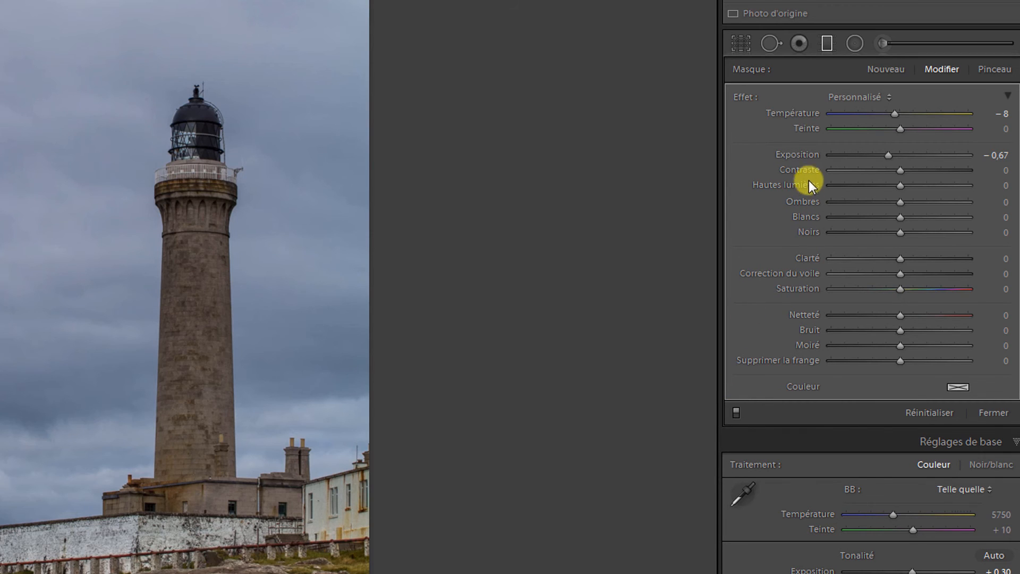
pyautogui.doubleClick(808, 155)
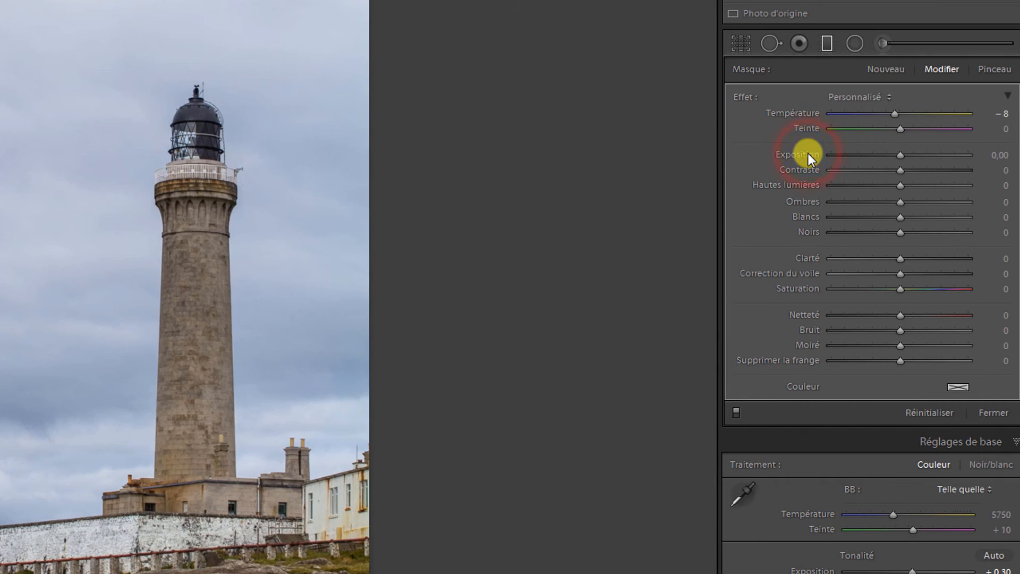
# Add a second, narrow graduated filter across the top of the sky, set its Exposition to -0,90, and adjust its position
pyautogui.click(881, 69)
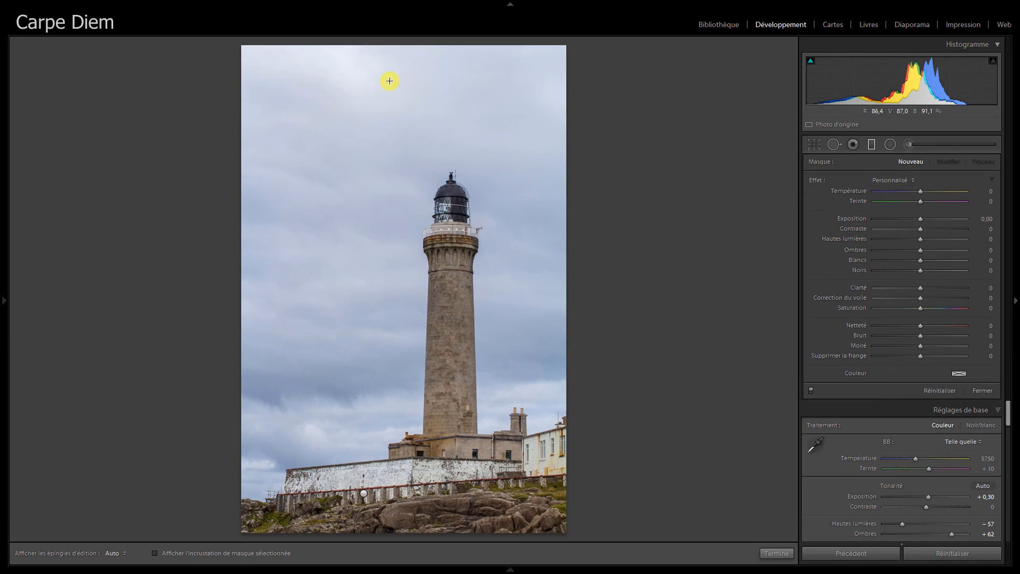
pyautogui.moveTo(394, 60); pyautogui.dragTo(394, 83)
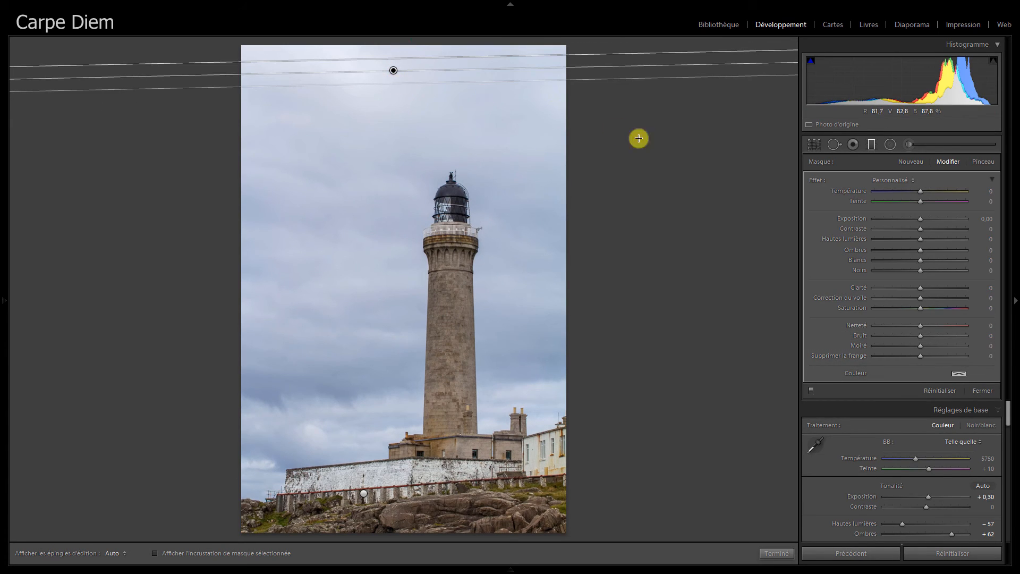
pyautogui.press('Down')
pyautogui.press('Down')
pyautogui.press('Down')
pyautogui.press('Down')
pyautogui.press('Down')
pyautogui.press('Down')
pyautogui.press('Down')
pyautogui.press('Down')
pyautogui.press('Down')
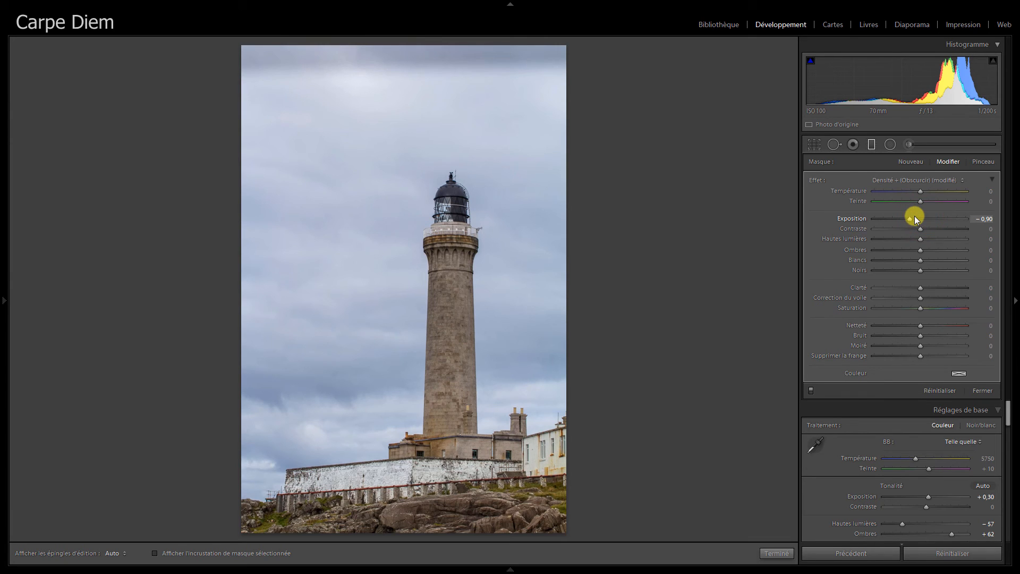
pyautogui.moveTo(394, 71)
pyautogui.mouseDown()
pyautogui.moveTo(398, 100)
pyautogui.moveTo(392, 67)
pyautogui.mouseUp()
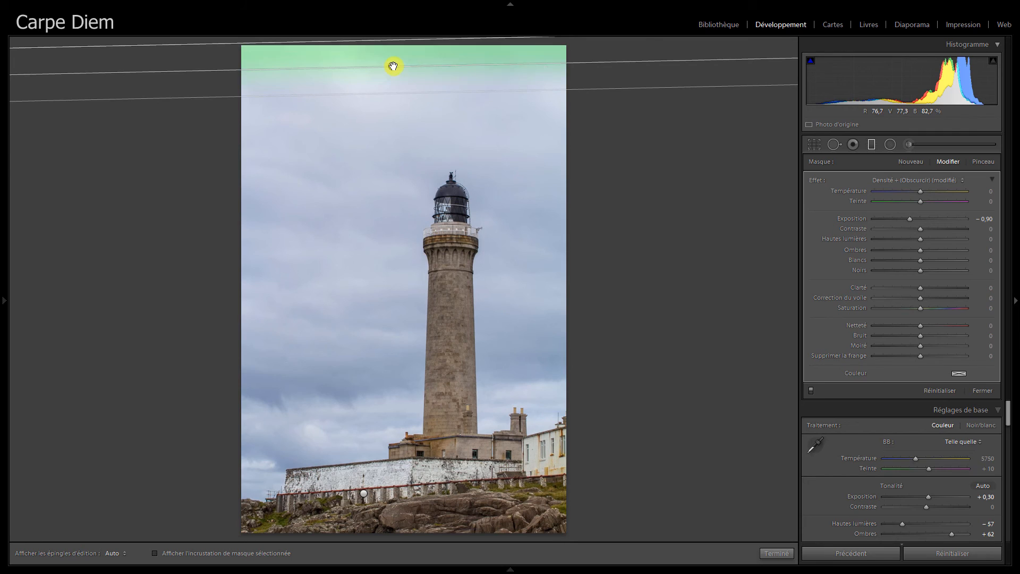
# Duplicate the top-of-sky filter, move the copy down onto the rocks, and flip it to darken the photo's lower edge
pyautogui.rightClick(392, 66)
pyautogui.click(414, 74)
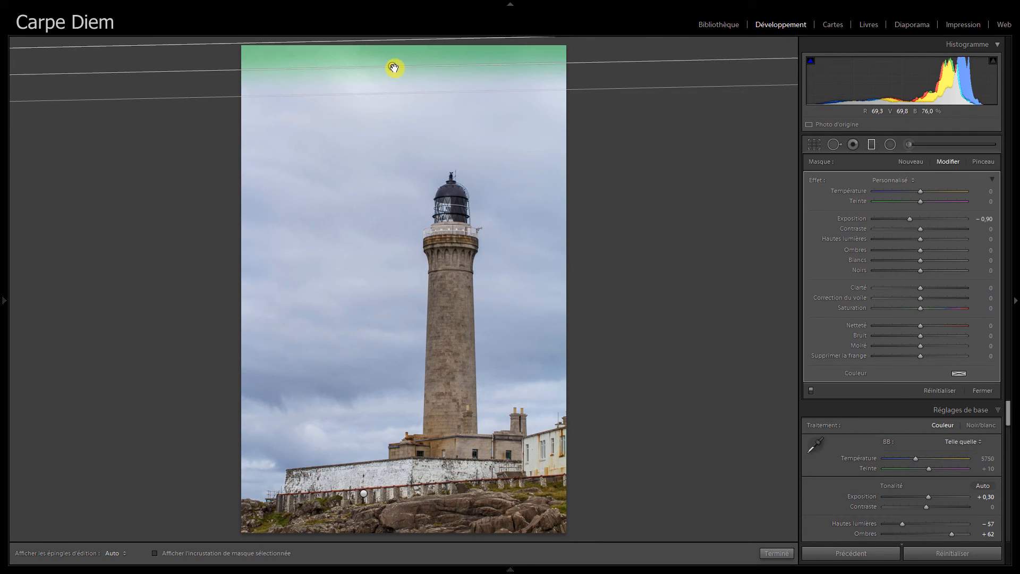
pyautogui.moveTo(393, 67); pyautogui.dragTo(369, 509)
pyautogui.moveTo(437, 512); pyautogui.dragTo(378, 513)
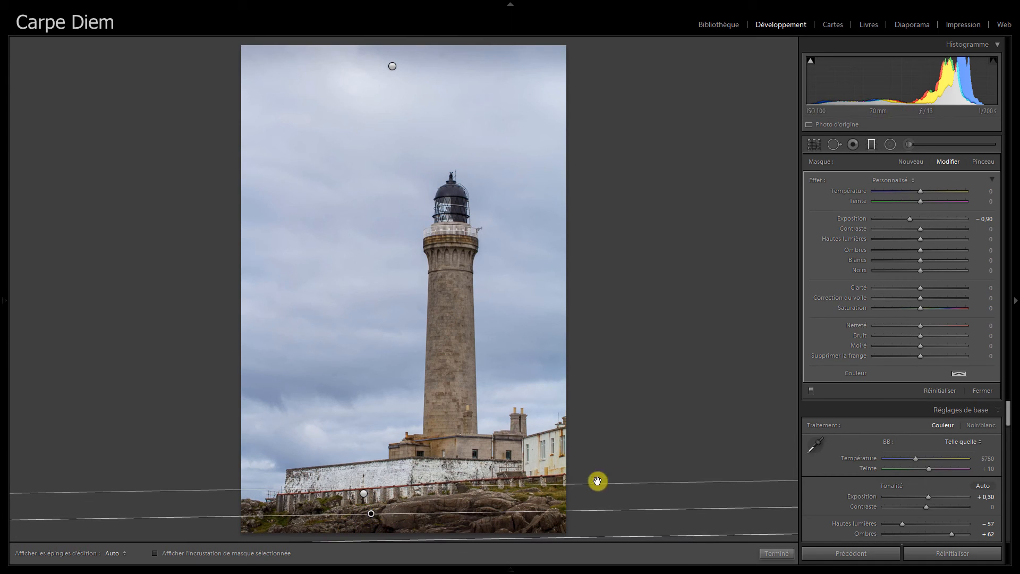
# Compare the photo with all three graduated filters disabled and enabled, leaving them on
pyautogui.click(811, 391)
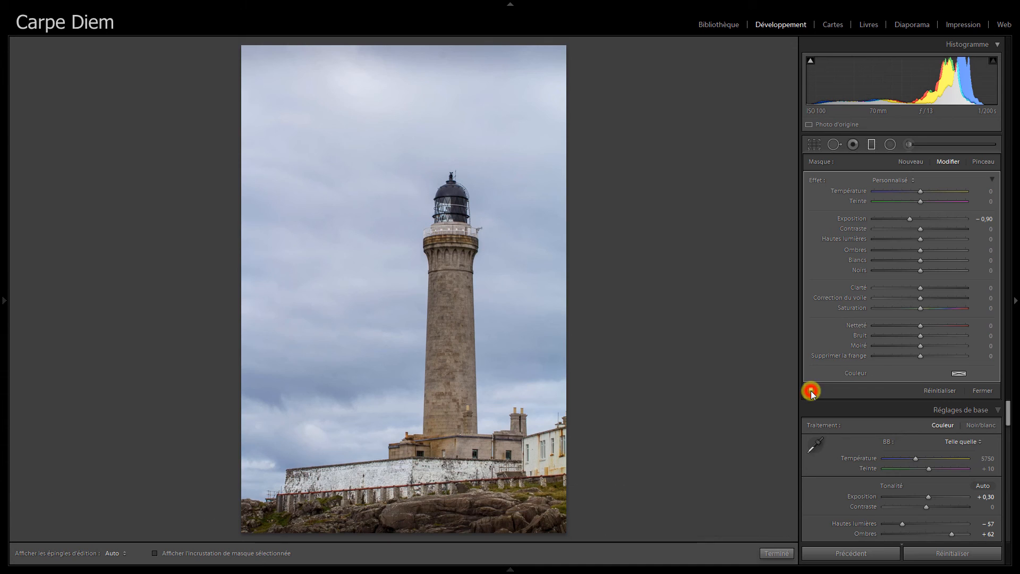
pyautogui.click(811, 392)
pyautogui.click(811, 392)
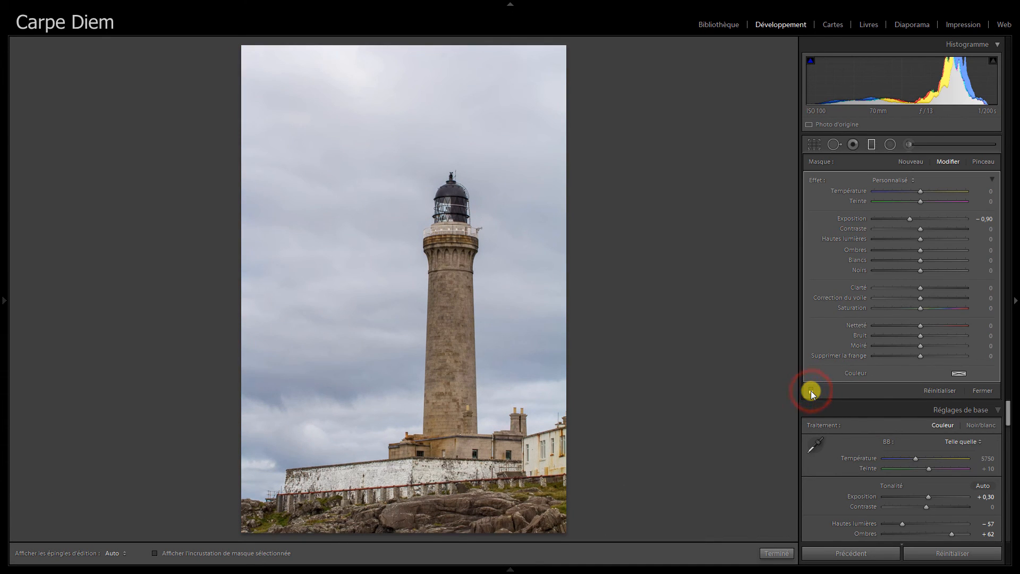
pyautogui.click(811, 391)
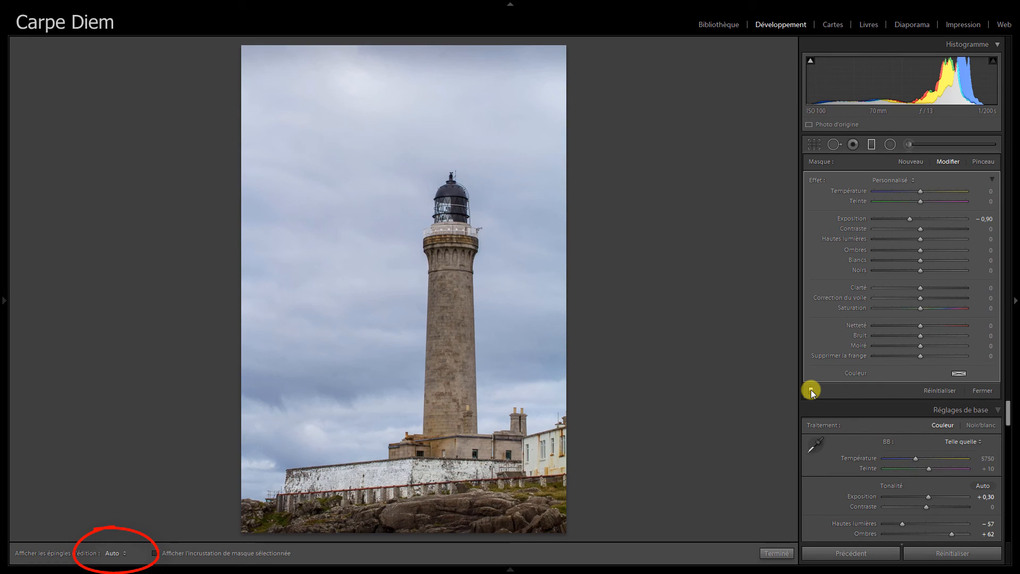
# Select the filter at the lighthouse's base and the one in the upper sky to review their settings
pyautogui.moveTo(659, 388)
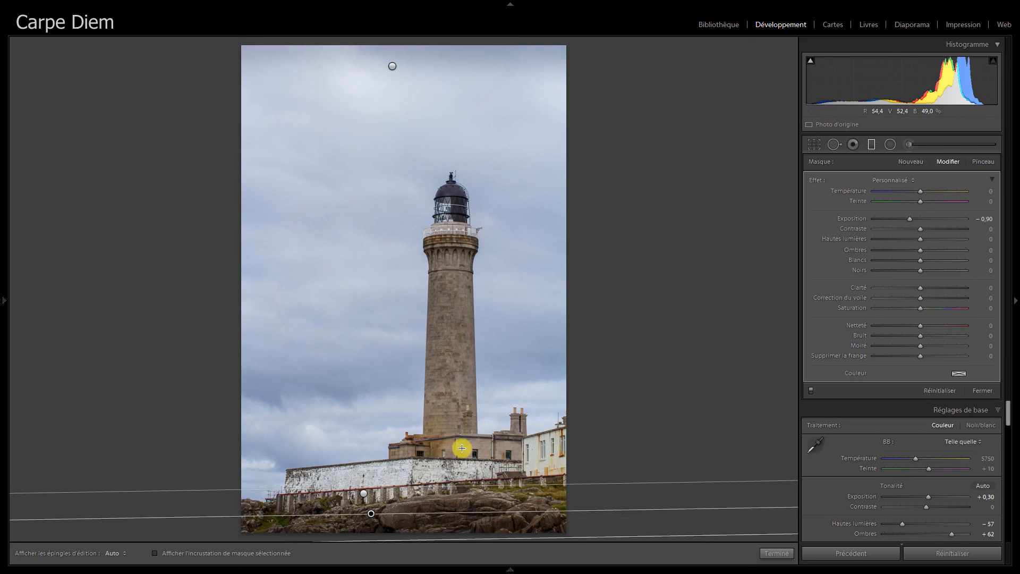
pyautogui.click(362, 494)
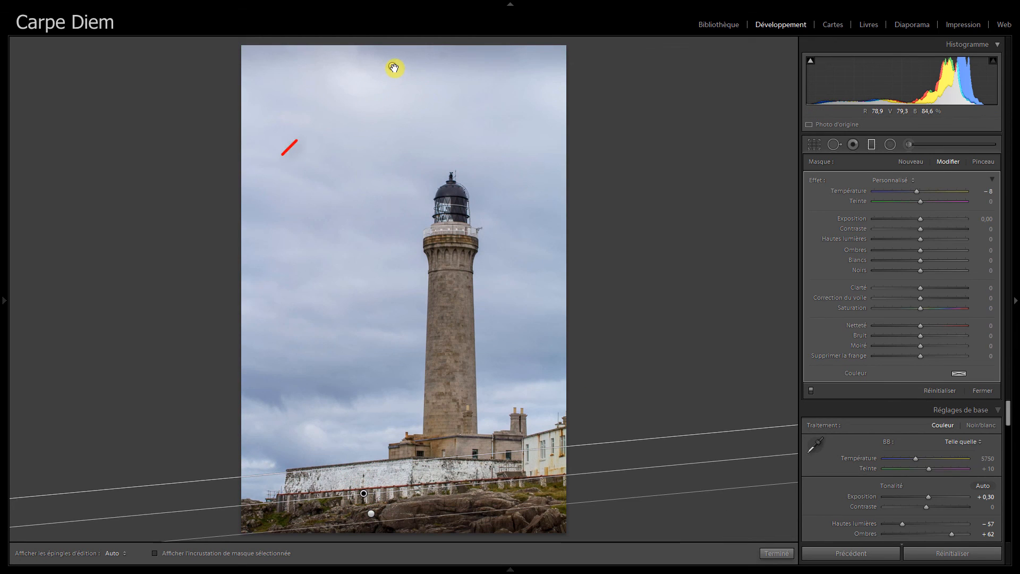
pyautogui.click(392, 66)
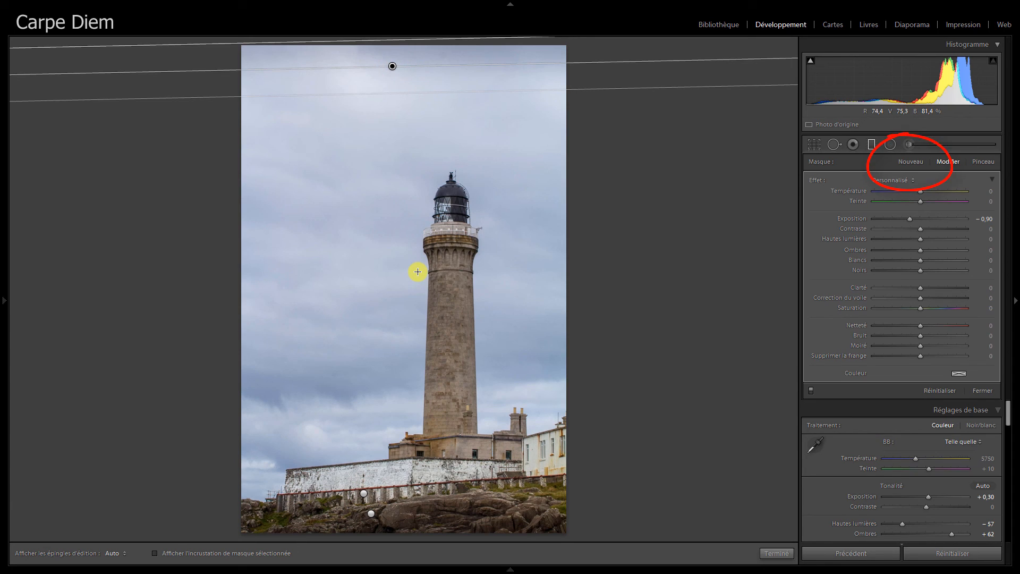
# Add a diagonal graduated filter over the right side with Exposition -1,23, Hautes lumières -46, Clarté 64 and Saturation 25, and close the tool
pyautogui.click(903, 162)
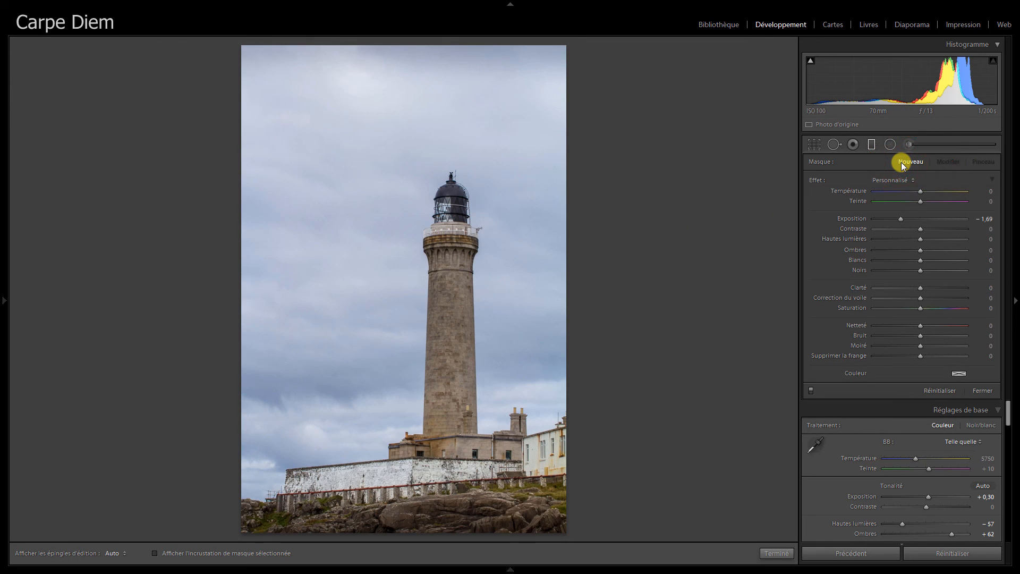
pyautogui.moveTo(902, 218); pyautogui.dragTo(902, 240)
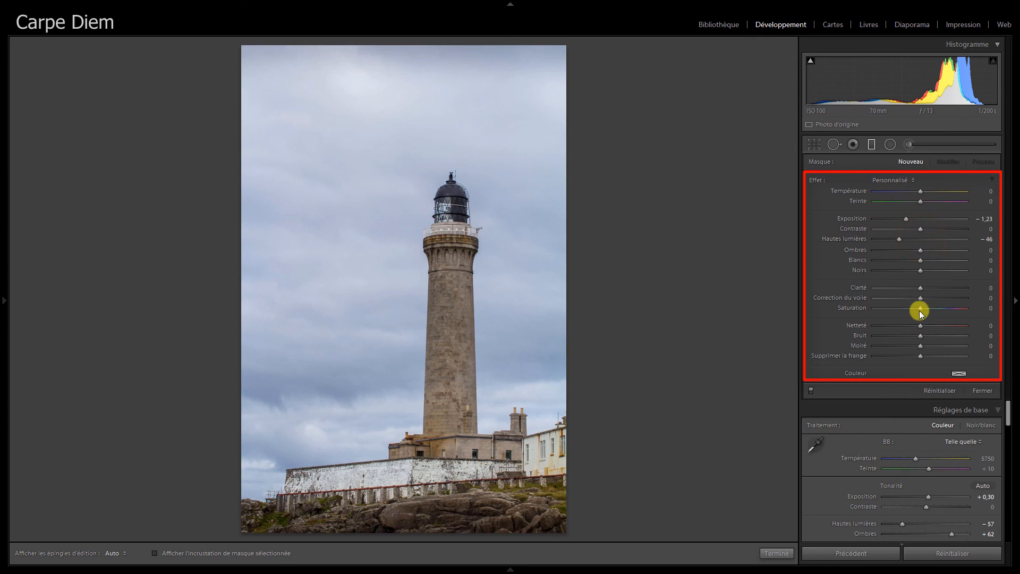
pyautogui.moveTo(533, 246); pyautogui.dragTo(433, 285)
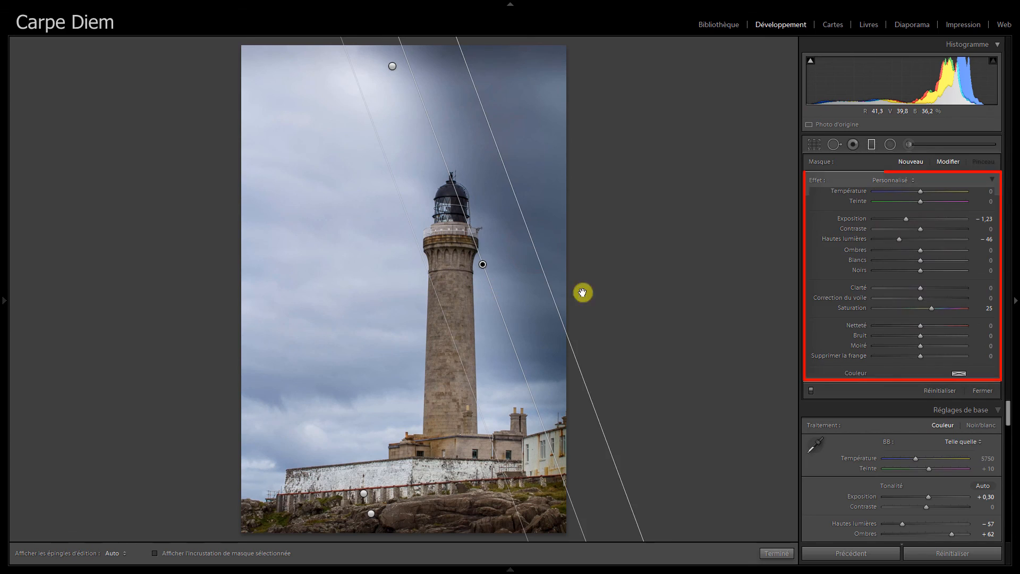
pyautogui.click(921, 287)
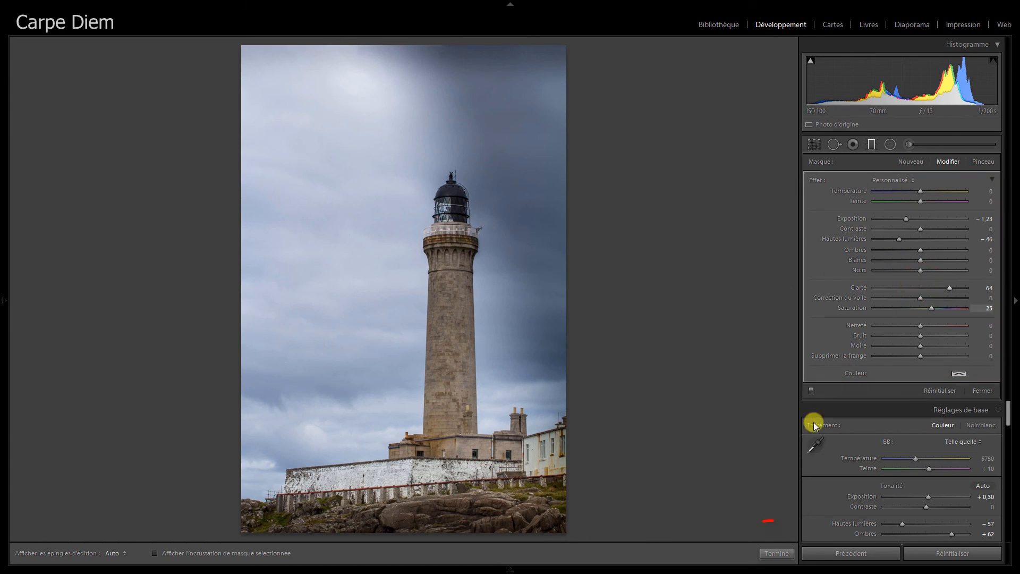
pyautogui.click(777, 554)
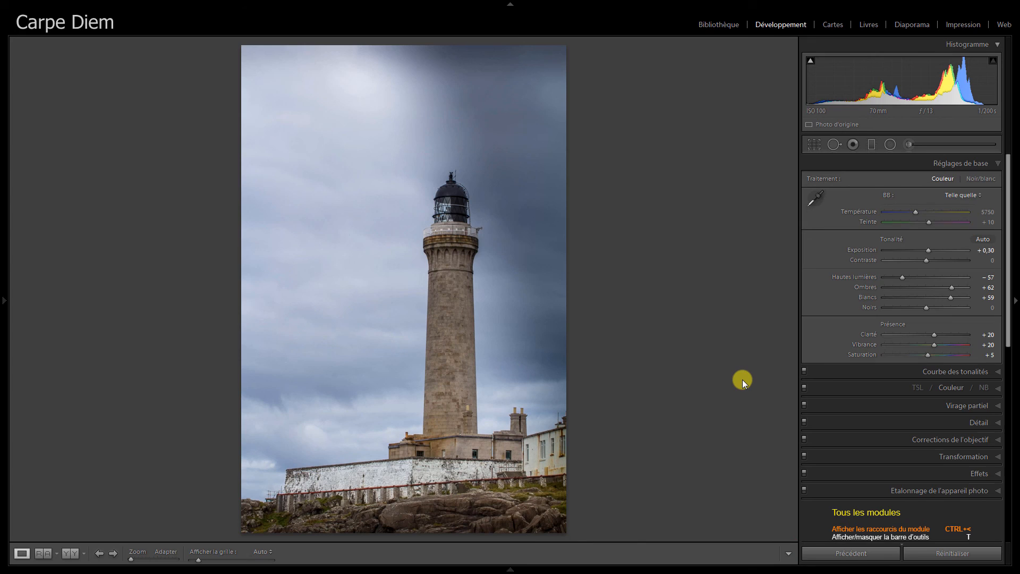
# Reopen the graduated filter tool and select the diagonal, upper-sky and lighthouse-base filters in turn to review each one's settings
pyautogui.click(871, 144)
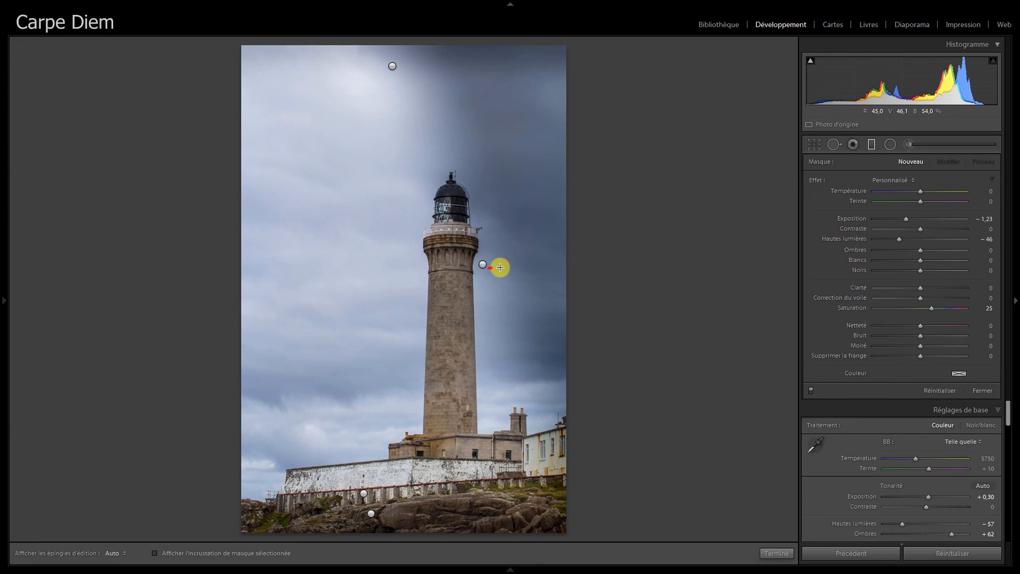
pyautogui.click(483, 264)
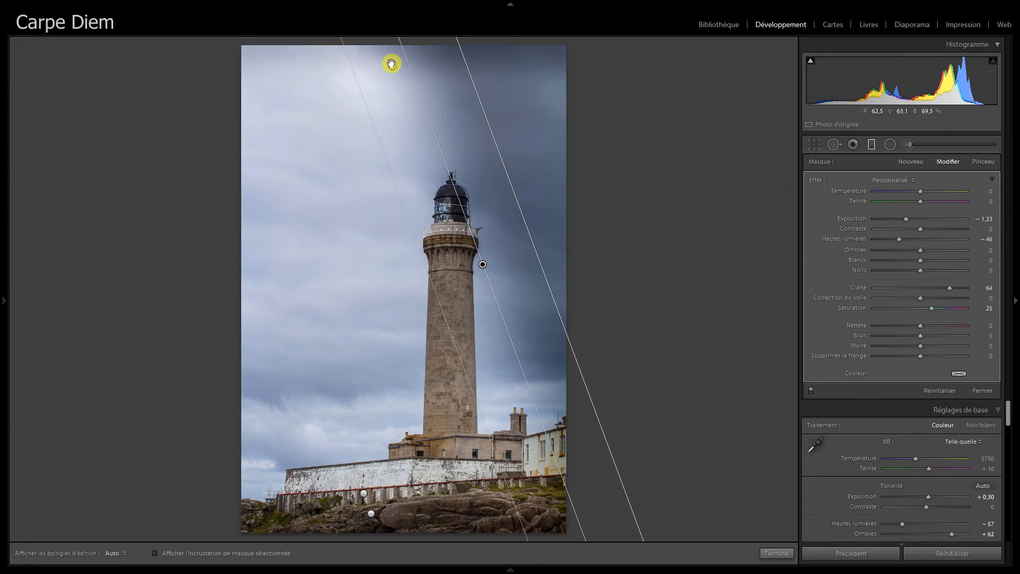
pyautogui.moveTo(391, 65); pyautogui.dragTo(394, 92)
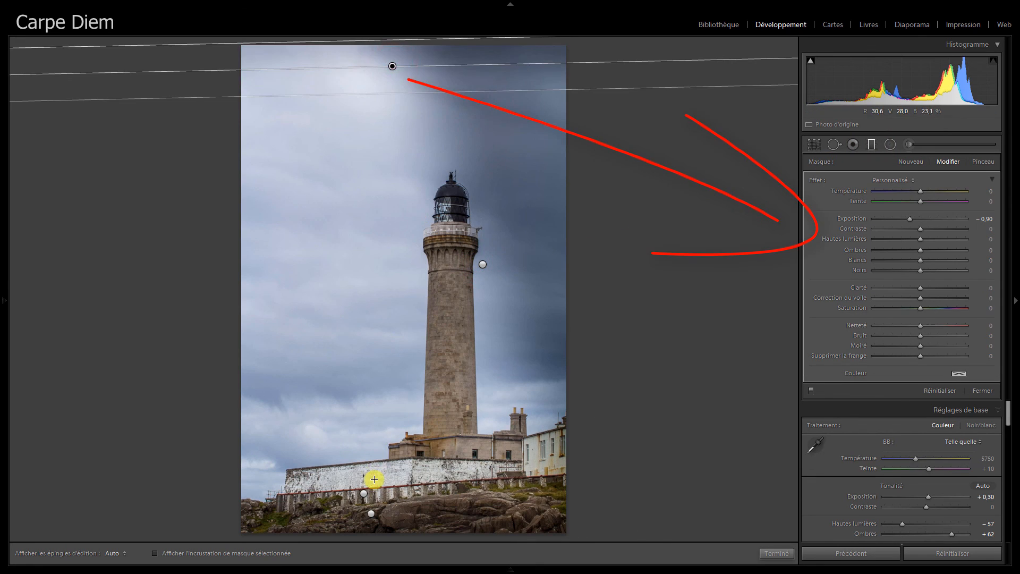
pyautogui.click(361, 494)
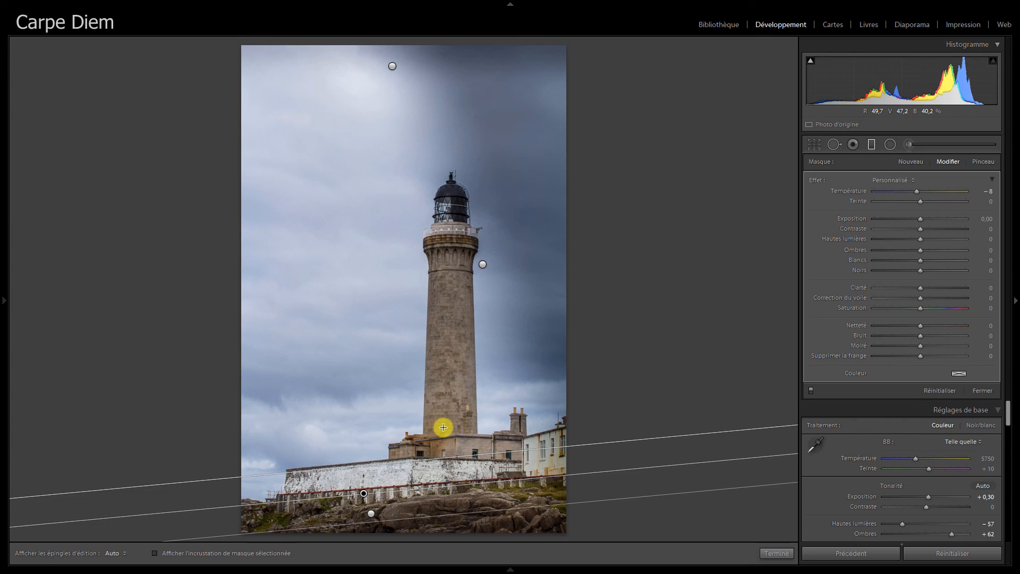
# Select the diagonal graduated filter beside the lighthouse and reset all its effect settings to zero
pyautogui.click(482, 269)
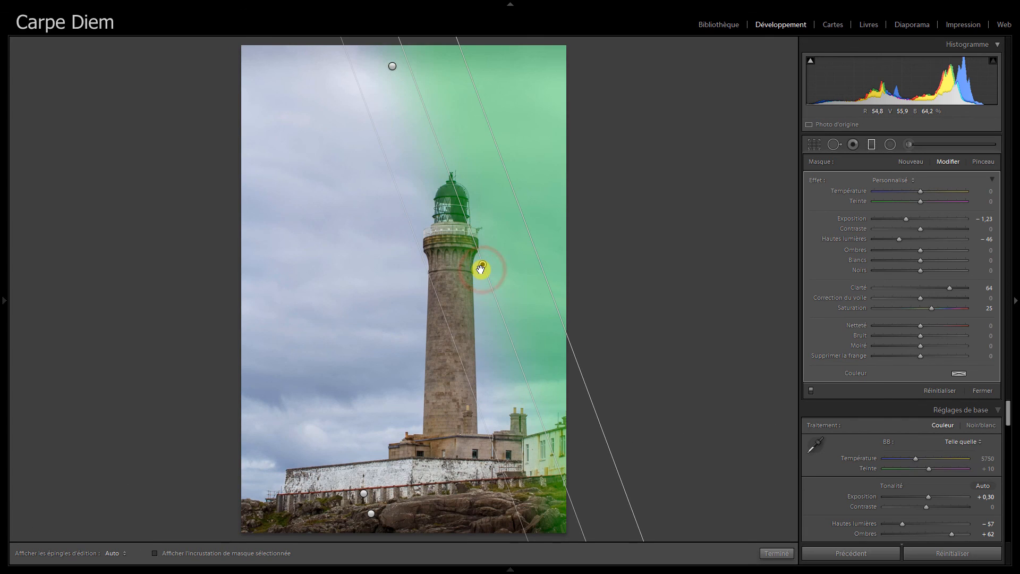
pyautogui.click(812, 180)
pyautogui.doubleClick(813, 180)
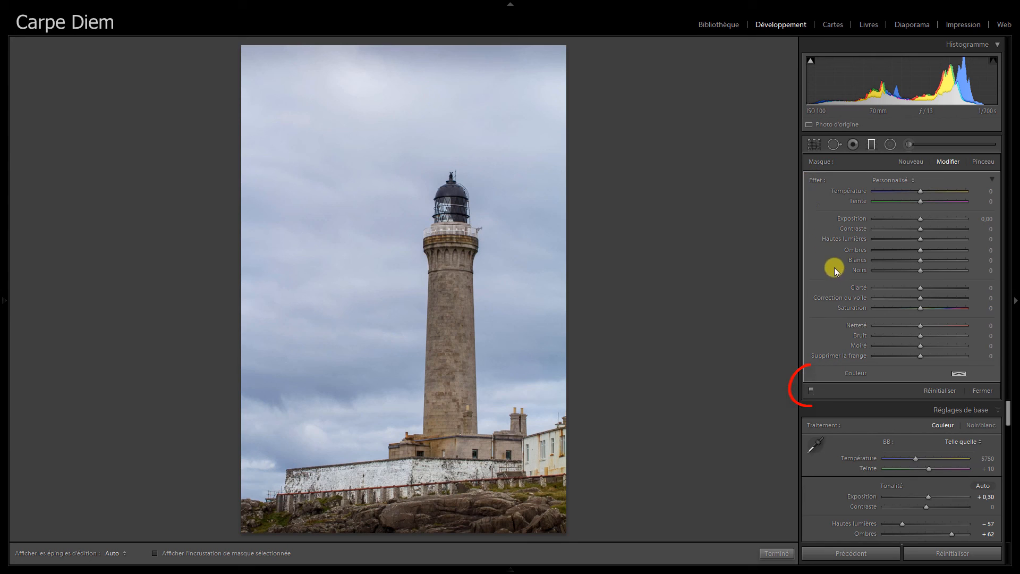
# Compare the photo with the graduated filters off and on once the diagonal filter is neutralised, leaving them enabled
pyautogui.click(812, 391)
pyautogui.click(812, 391)
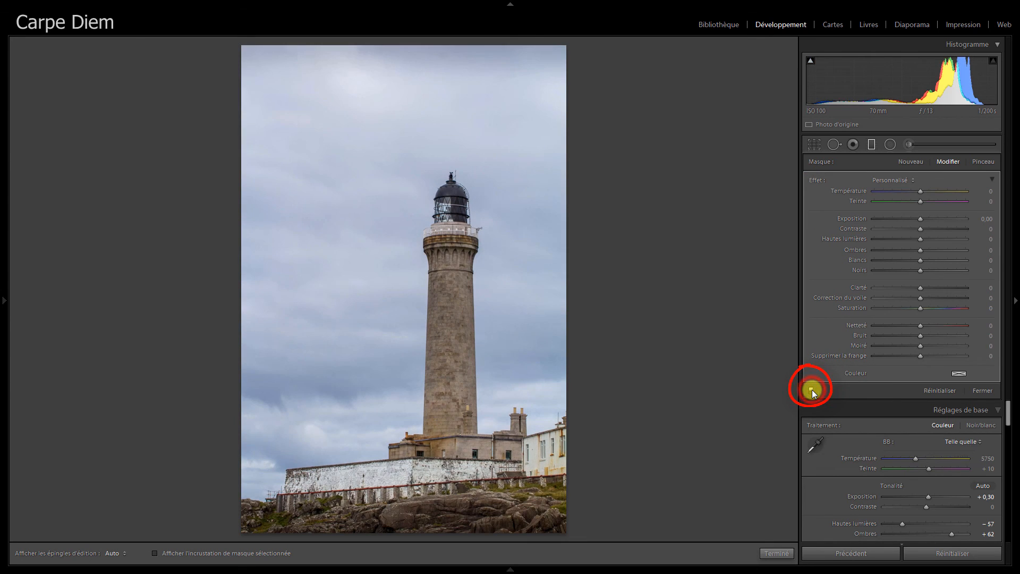
pyautogui.click(812, 391)
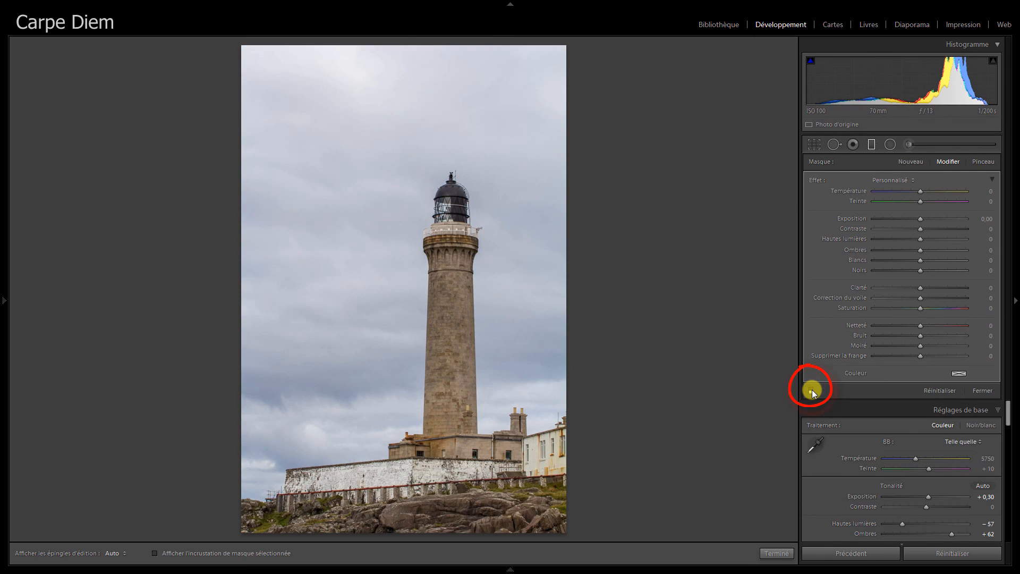
pyautogui.click(812, 391)
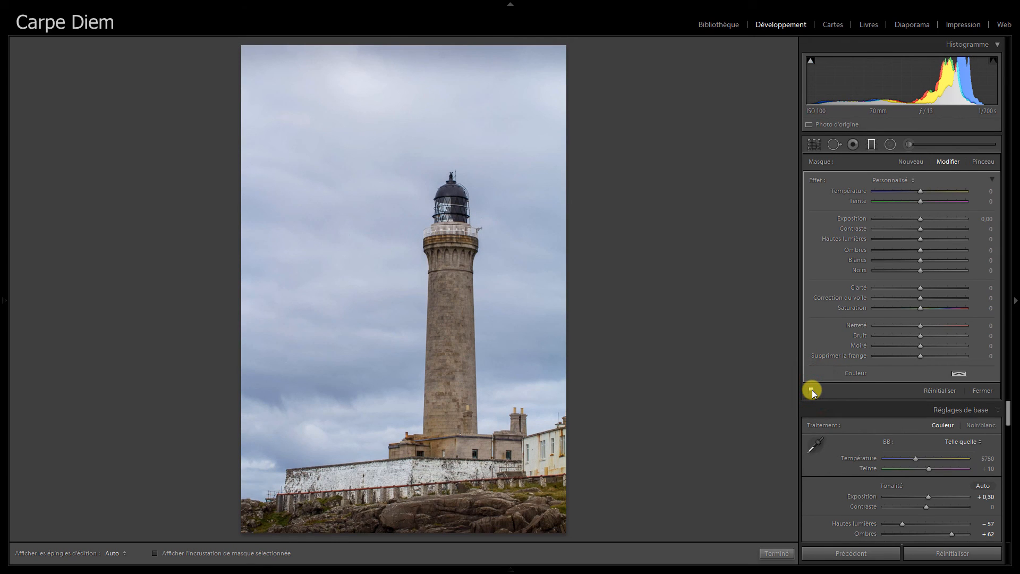